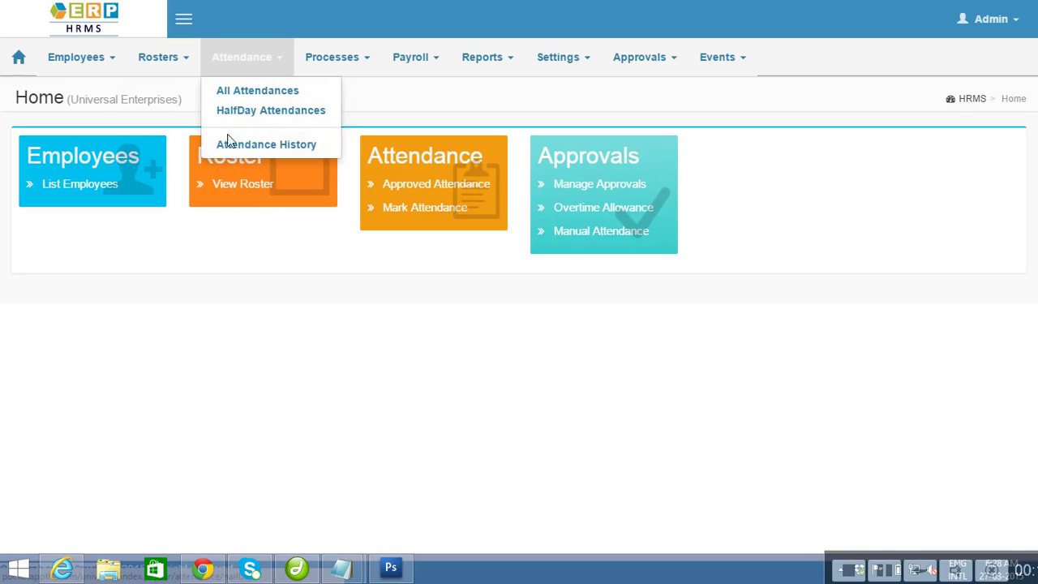
Preview the Attendance, Processes, Payroll, Reports and Settings menus, then go to Approvals.
mouse_move(329, 65)
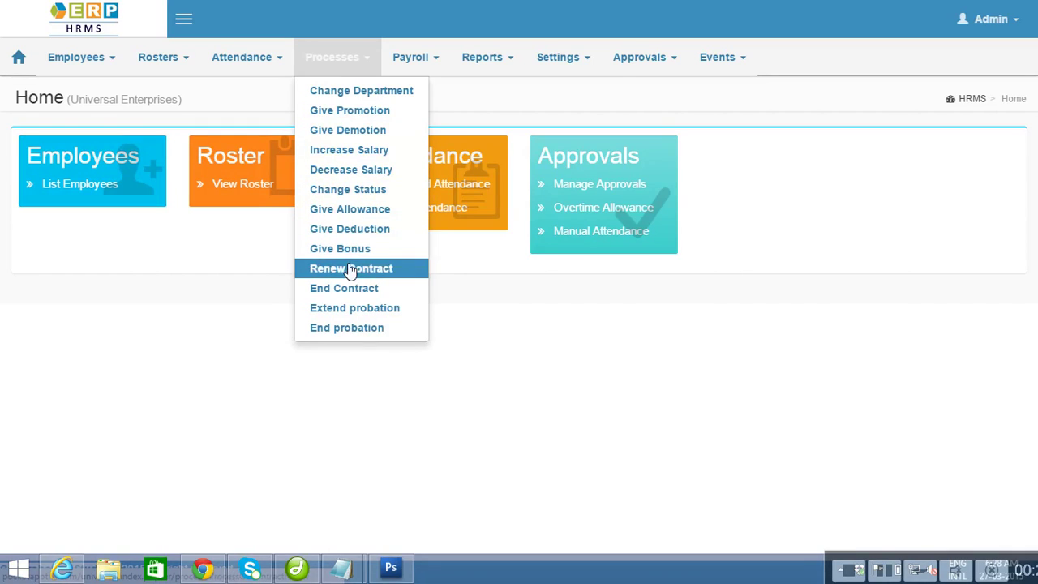
mouse_move(443, 73)
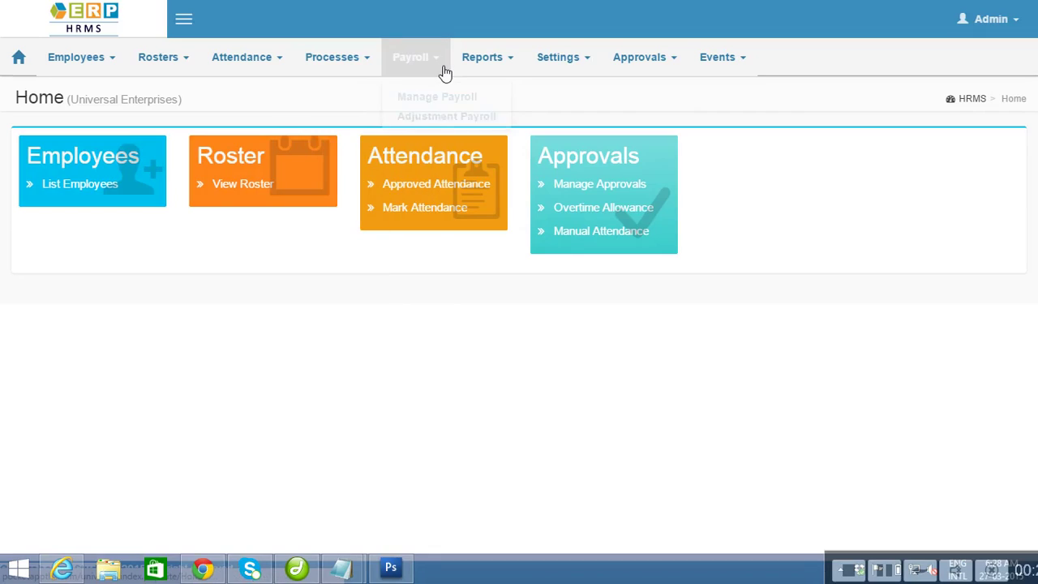
mouse_move(493, 65)
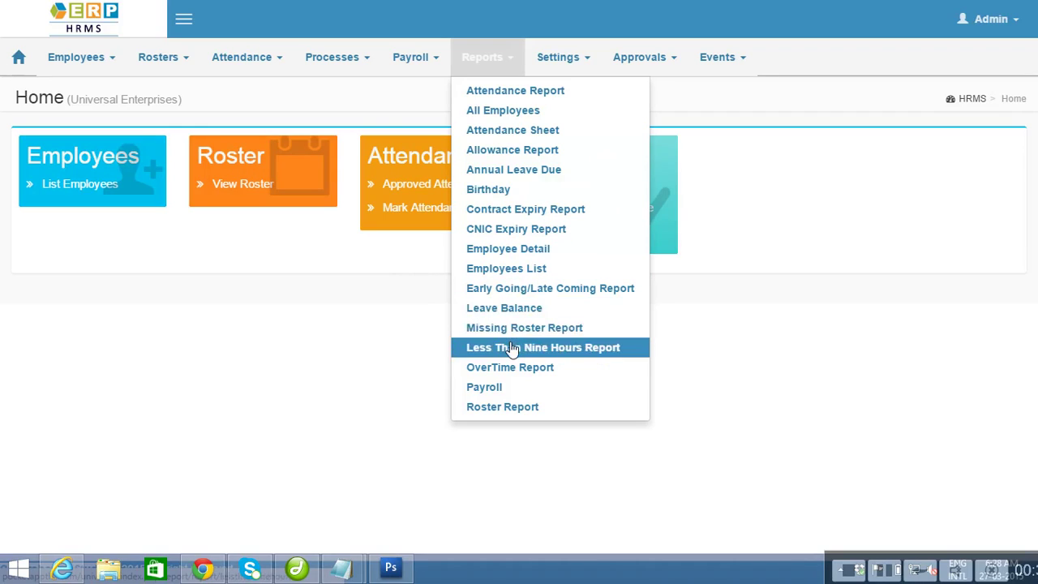
mouse_move(575, 74)
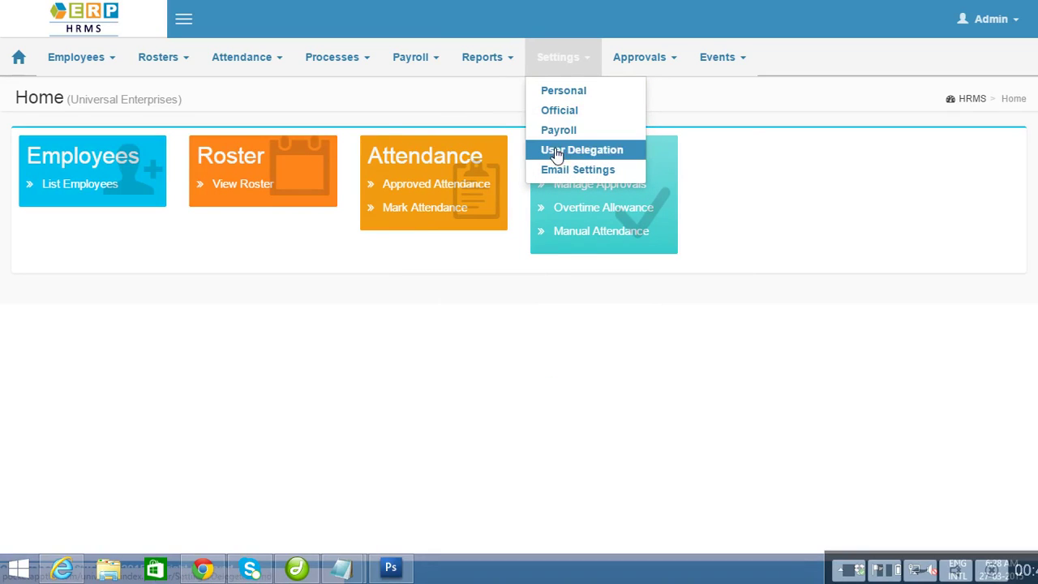
click(677, 69)
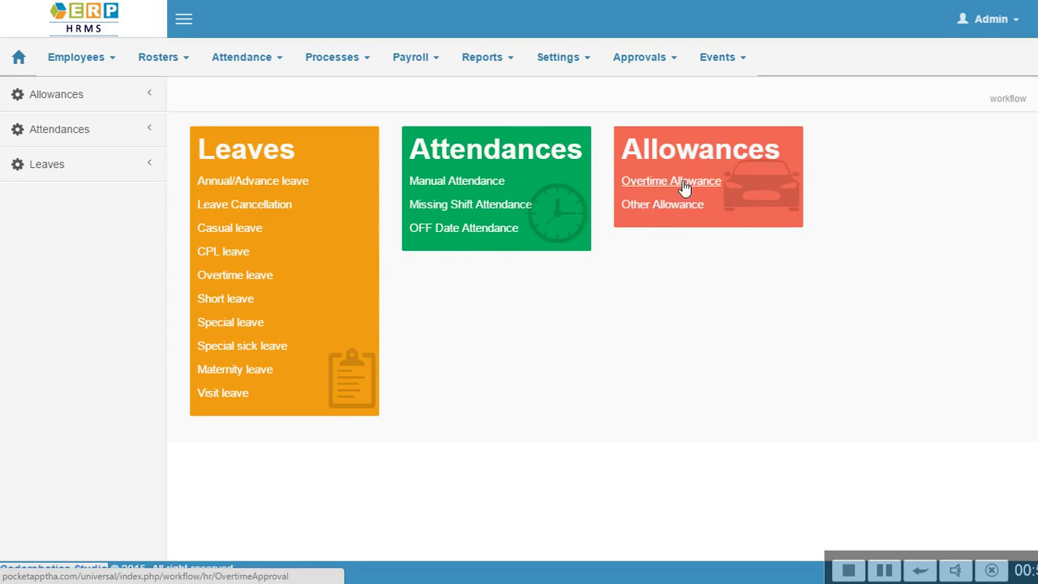
Expand the Attendances, Leaves and Allowances groups in the workflow page's left sidebar.
click(120, 135)
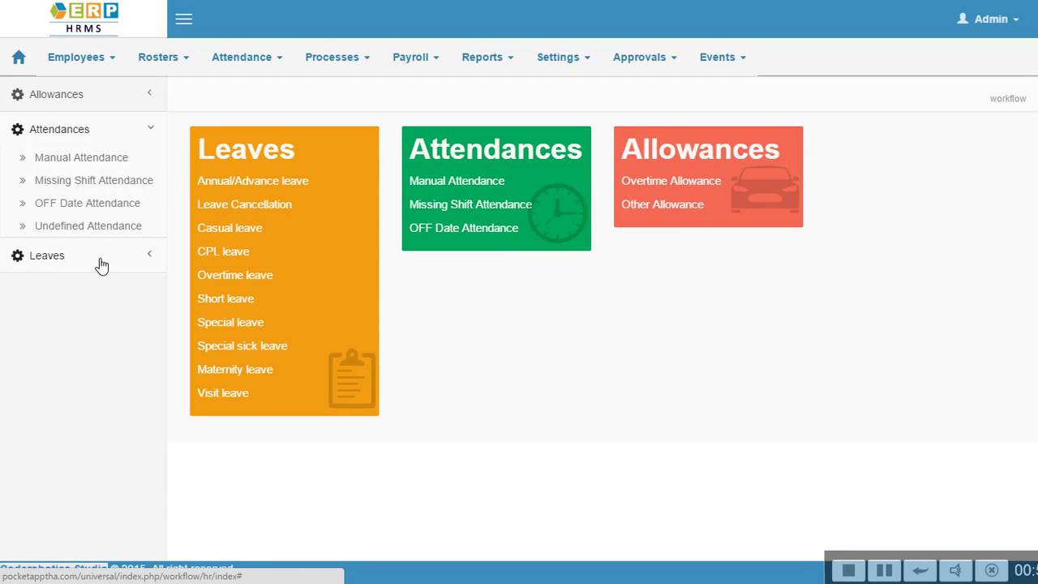
click(102, 262)
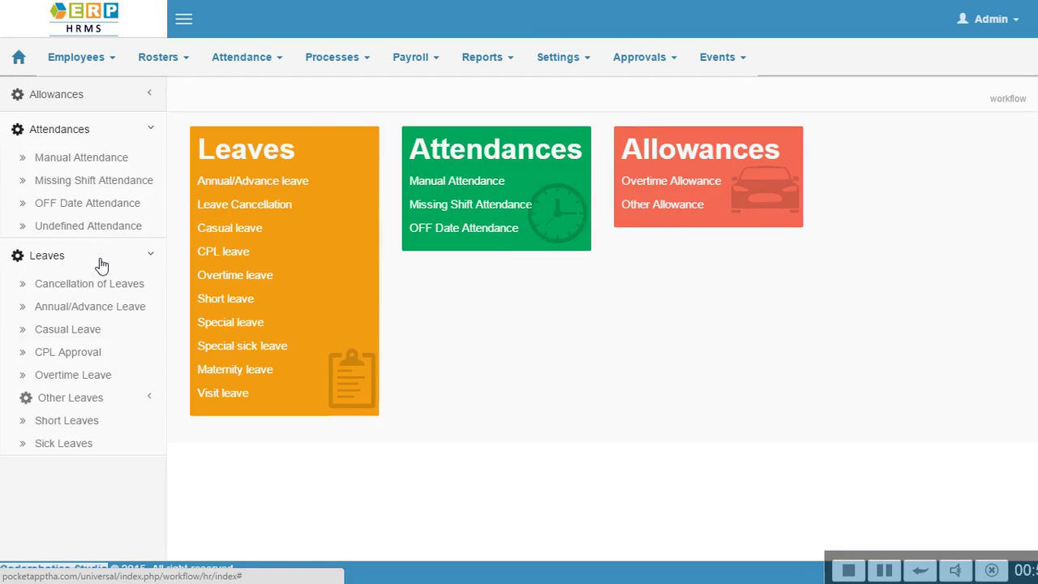
click(114, 98)
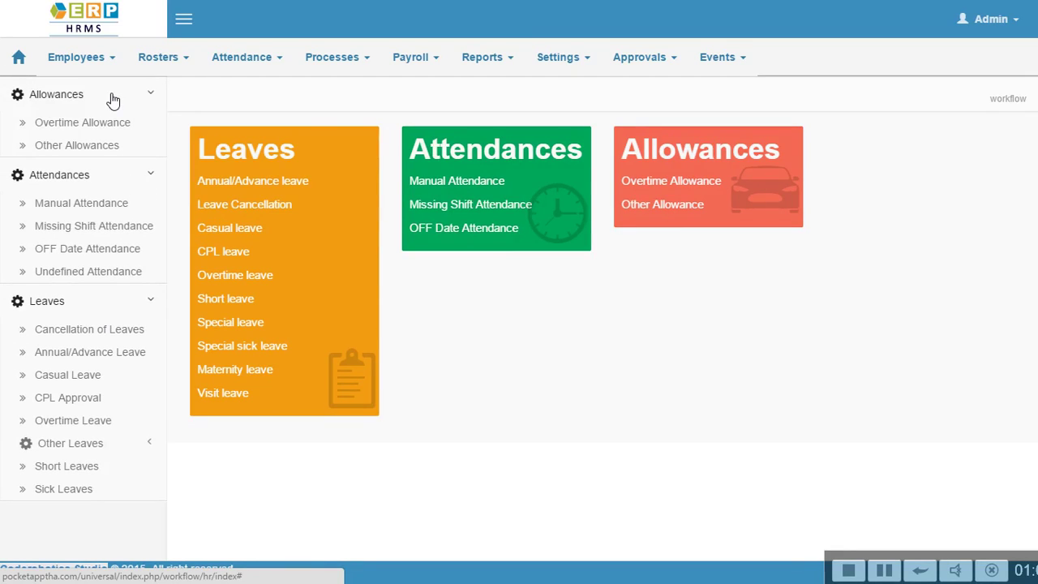
mouse_move(109, 71)
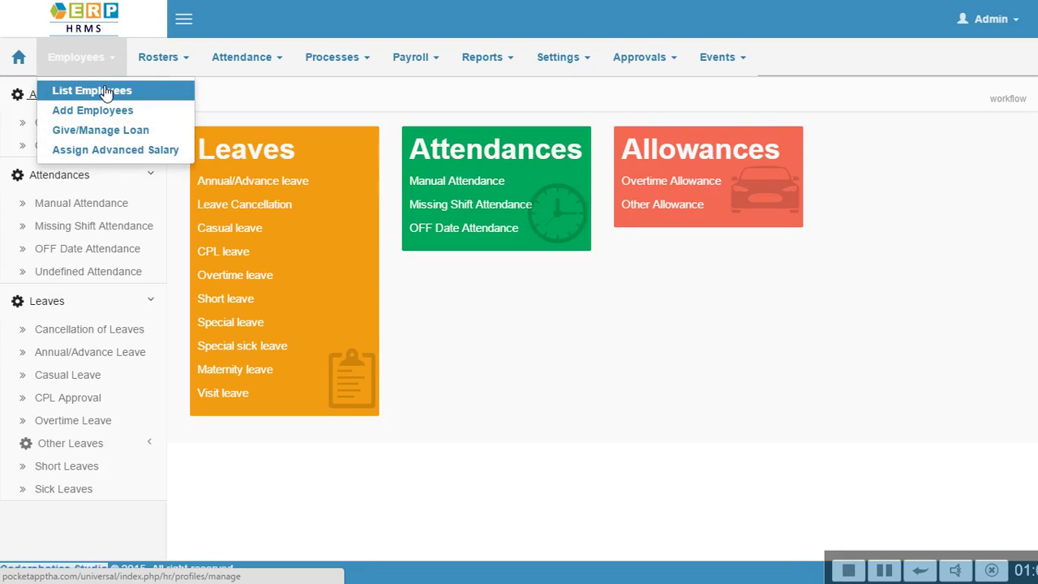
From List Employees, open the leave records of the employee in row 2.
click(105, 92)
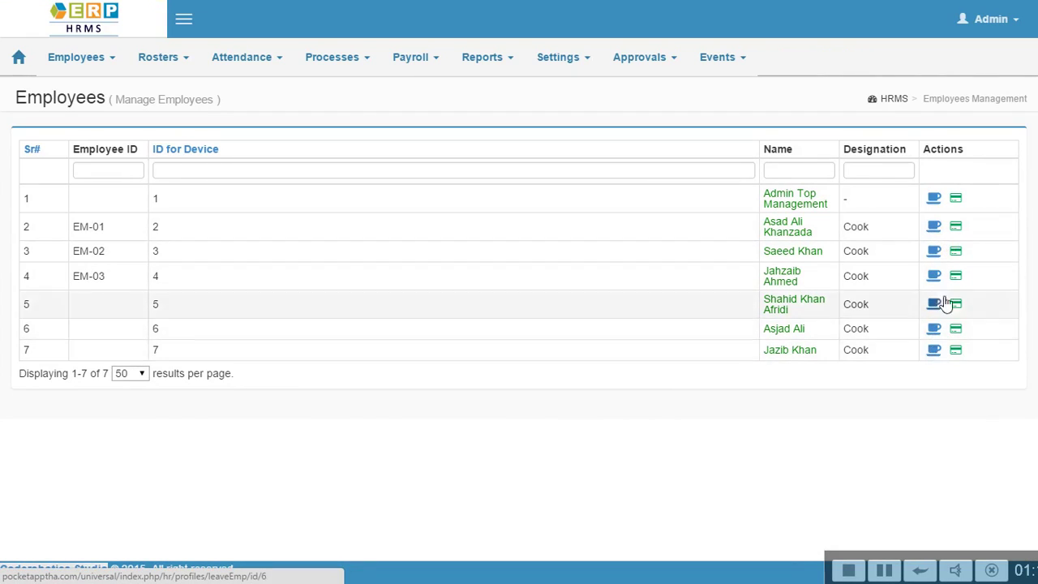
click(934, 227)
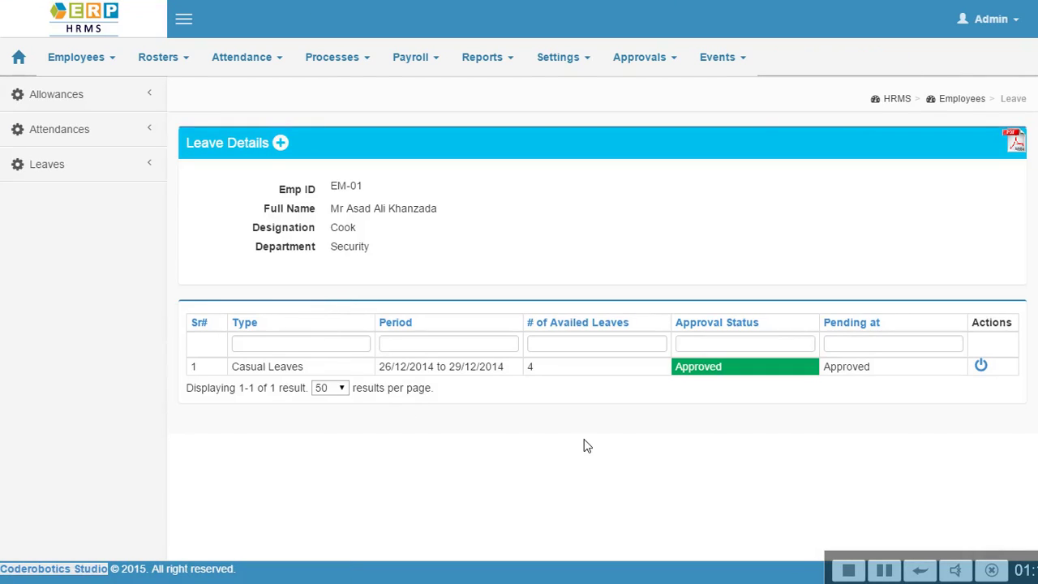
Start a new leave request for this employee with leave type Annual Leaves.
click(278, 143)
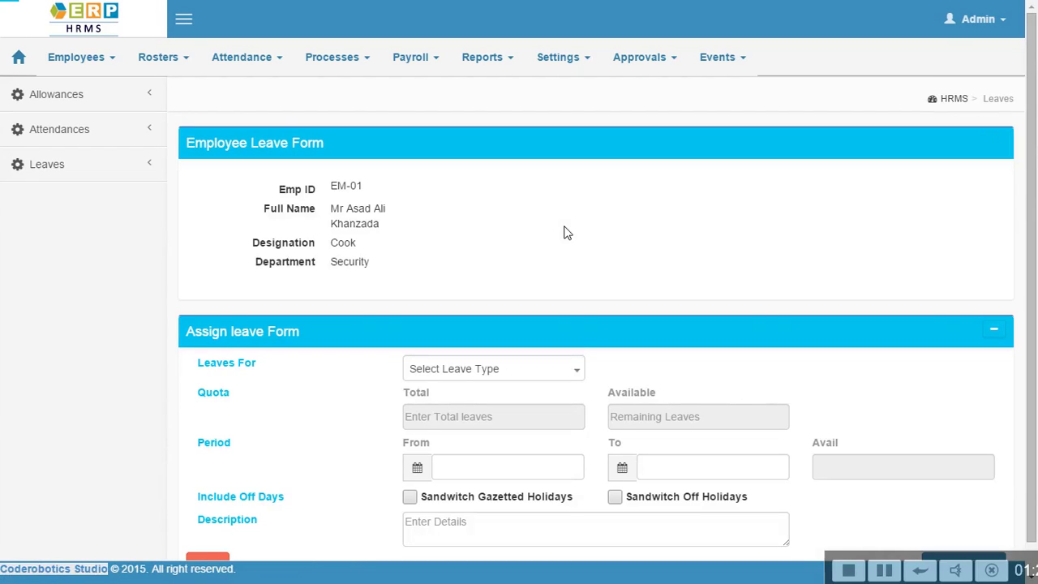
scroll(602, 245, down, 1)
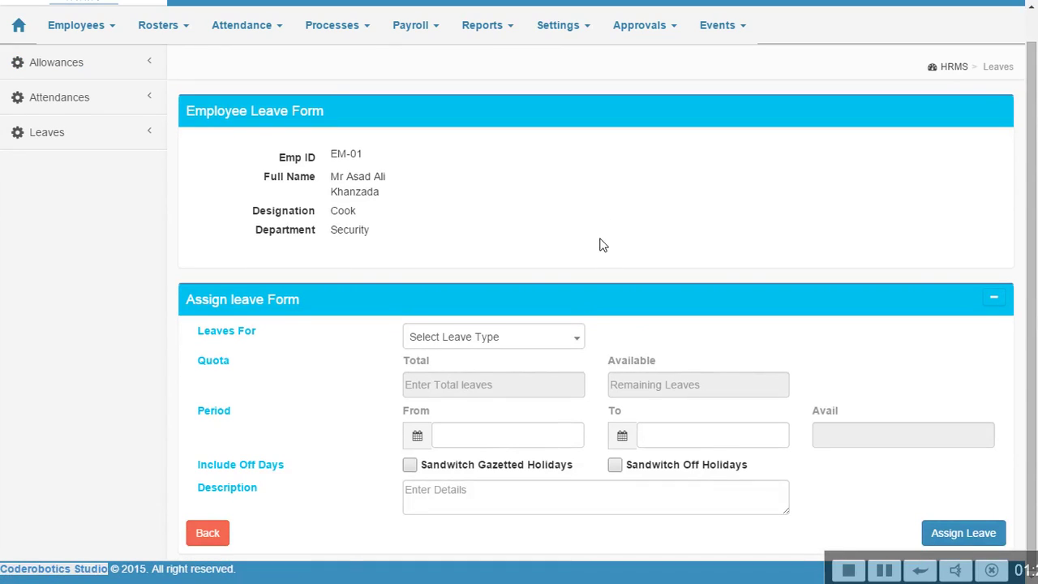
click(519, 343)
click(479, 409)
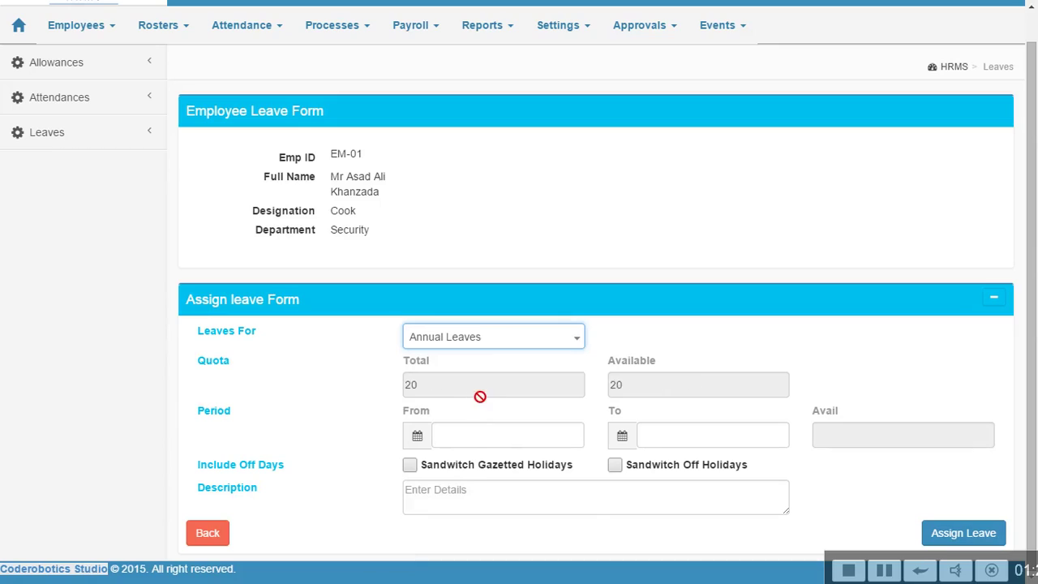
Set the leave dates from 26/03/2015 to 04/04/2015, giving 7 days.
click(507, 435)
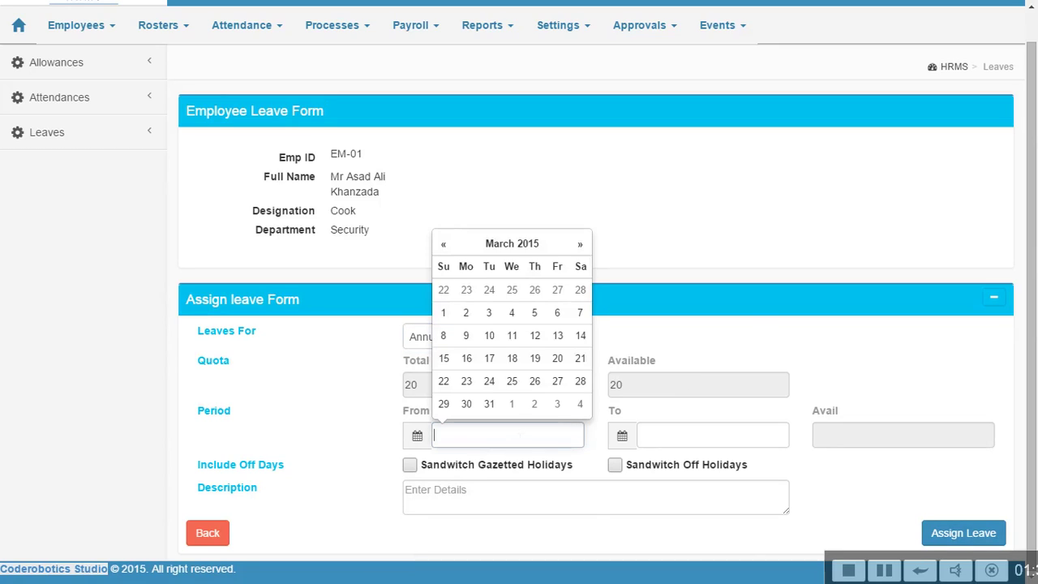
click(536, 381)
click(691, 437)
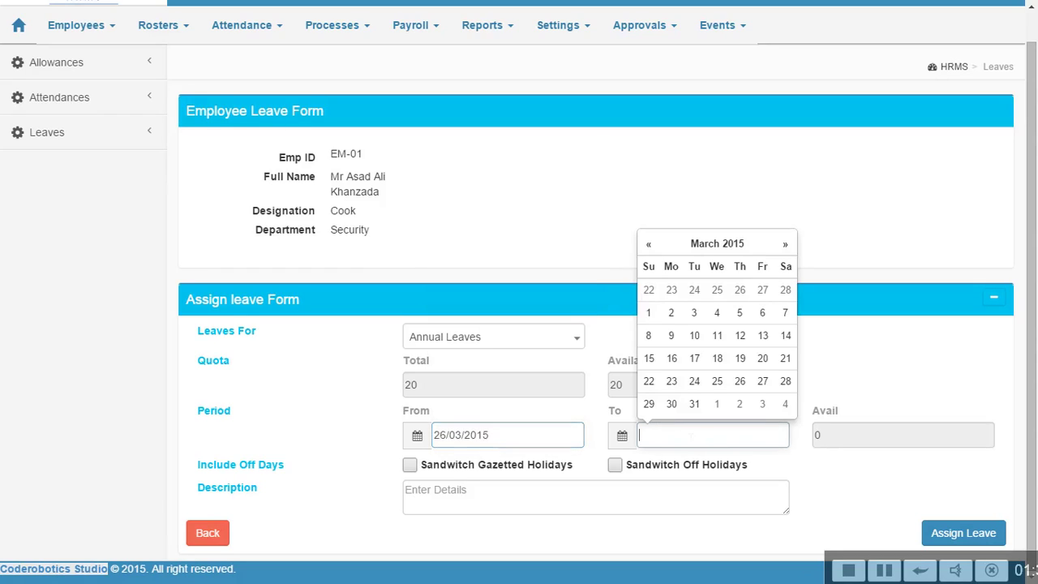
click(695, 405)
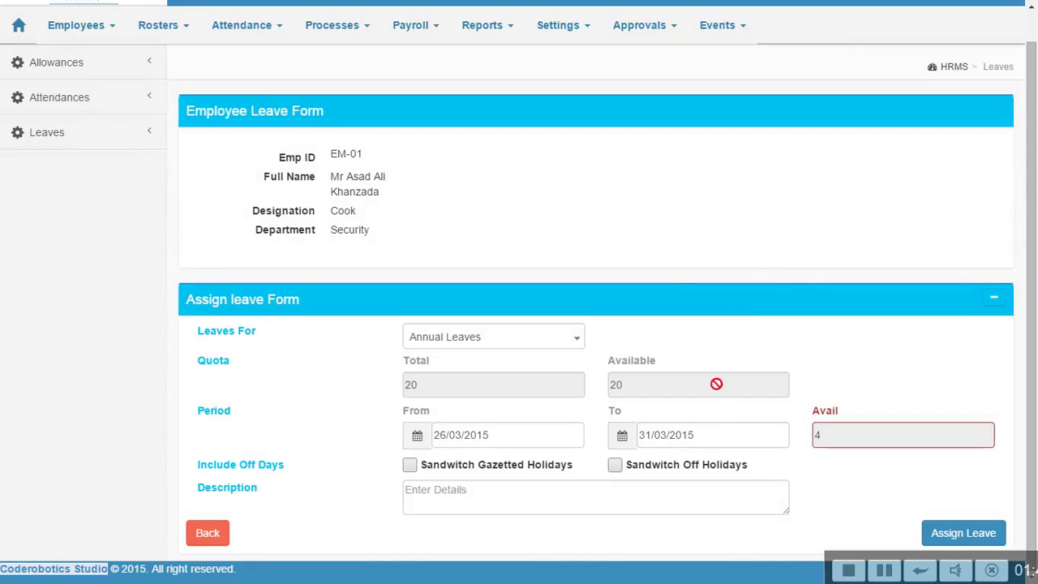
click(720, 427)
click(785, 243)
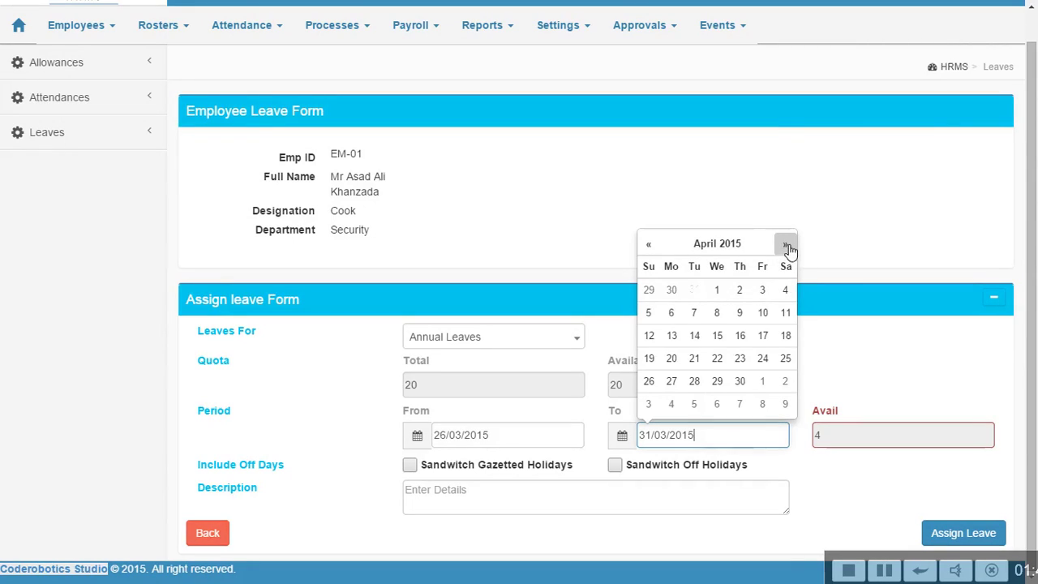
click(785, 292)
click(824, 476)
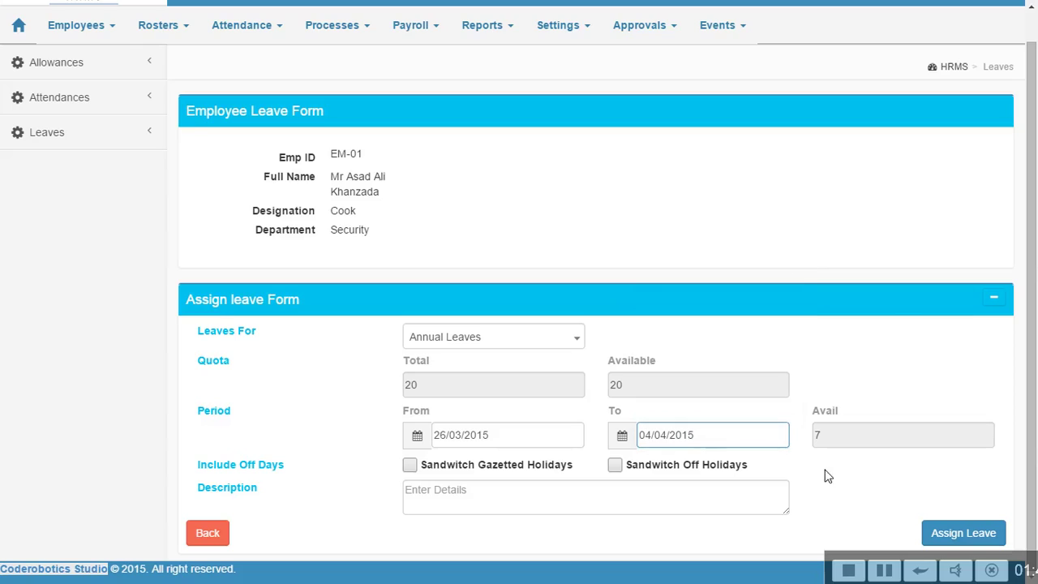
Assign the Annual Leaves request and confirm its Pending status in Leave Details.
click(964, 538)
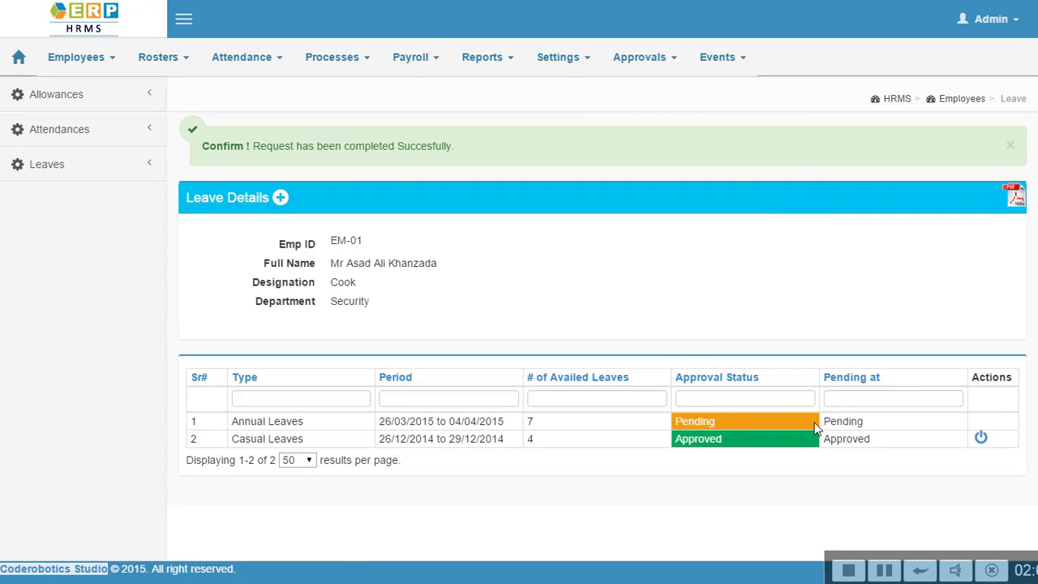
drag(815, 428, 865, 422)
click(875, 428)
click(107, 65)
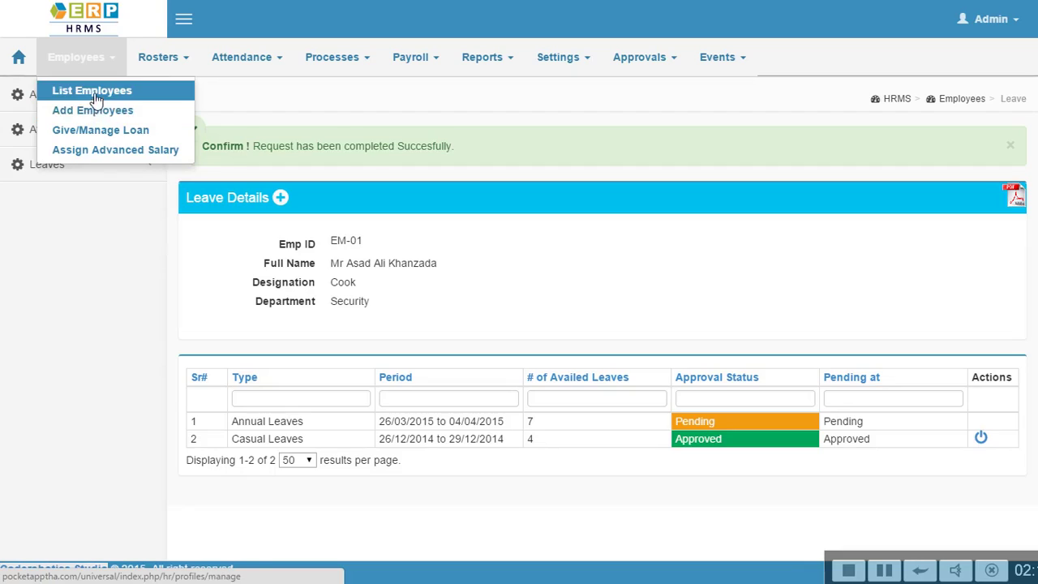
Open Add Employees and scroll the blank Basic Info form down to Contact Info and back.
click(89, 91)
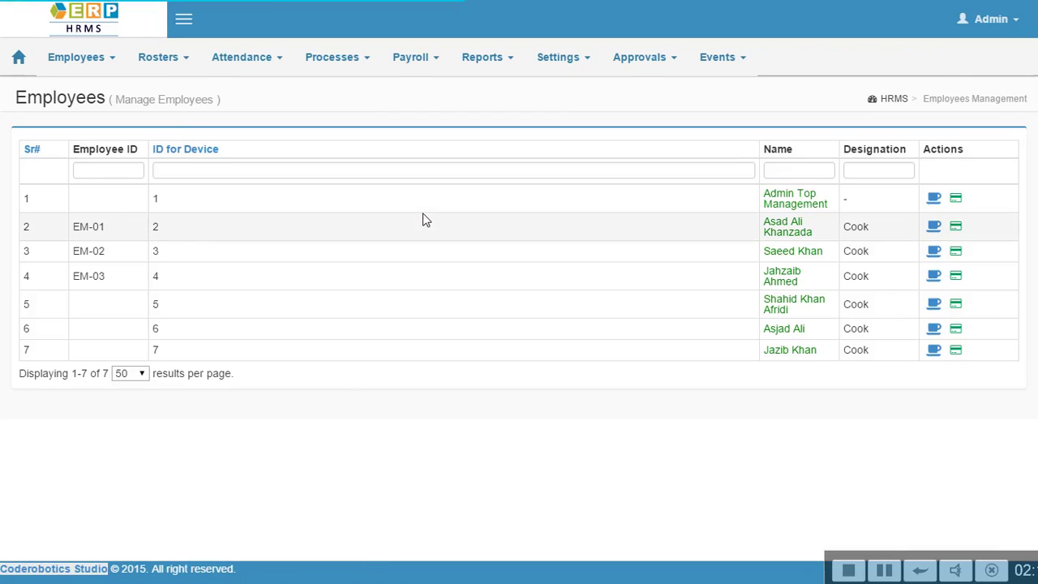
click(76, 63)
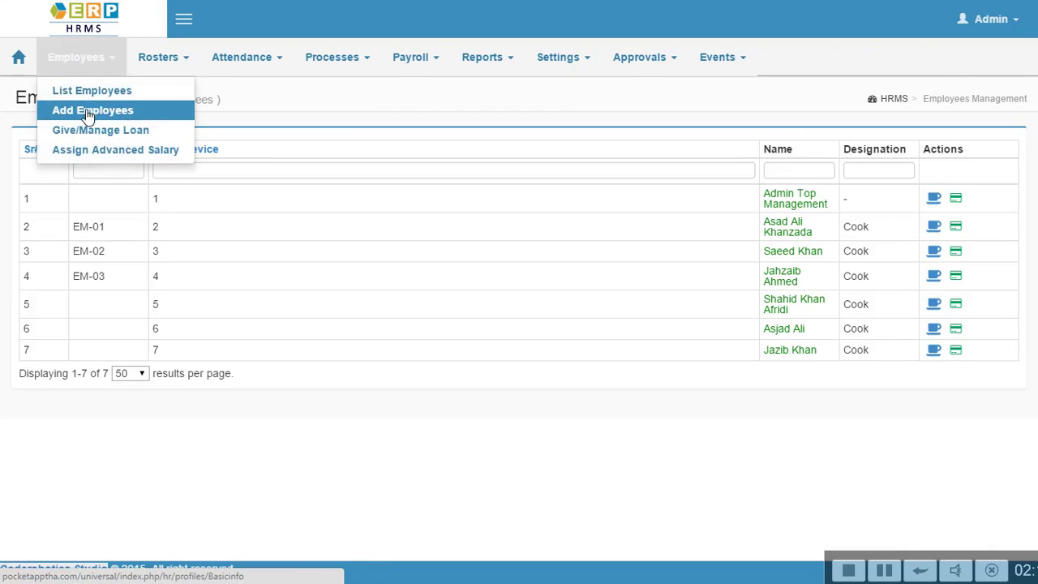
click(93, 111)
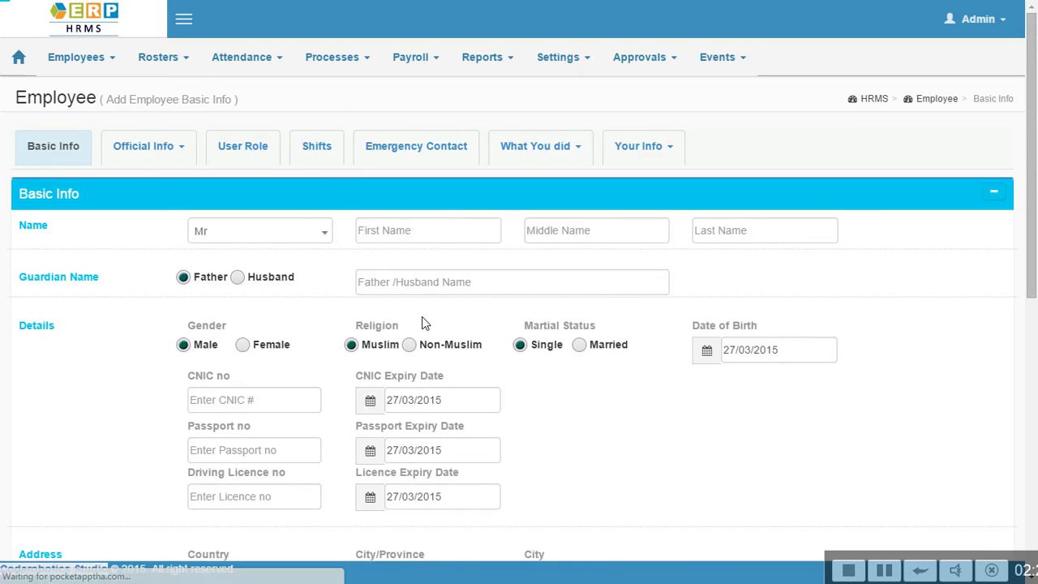
scroll(586, 371, down, 3)
scroll(589, 371, down, 4)
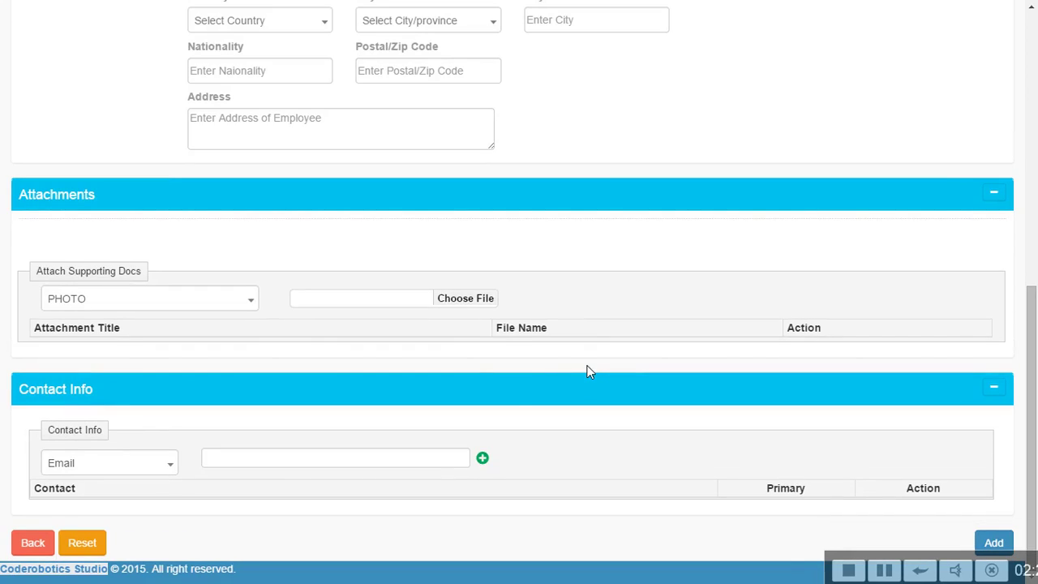
scroll(589, 371, up, 4)
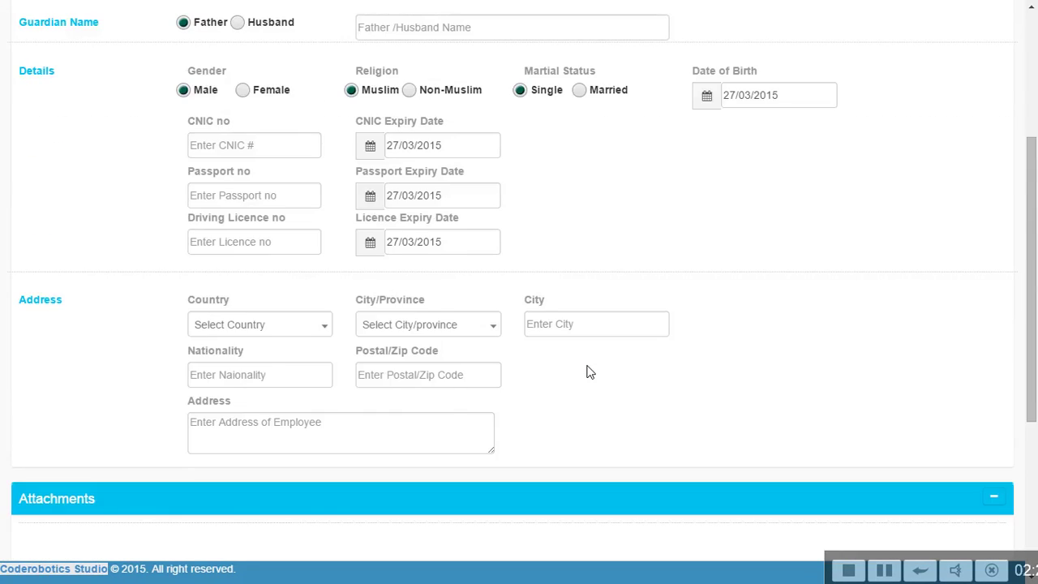
scroll(590, 371, up, 3)
Open the employee's Official Info page and look it over.
click(172, 127)
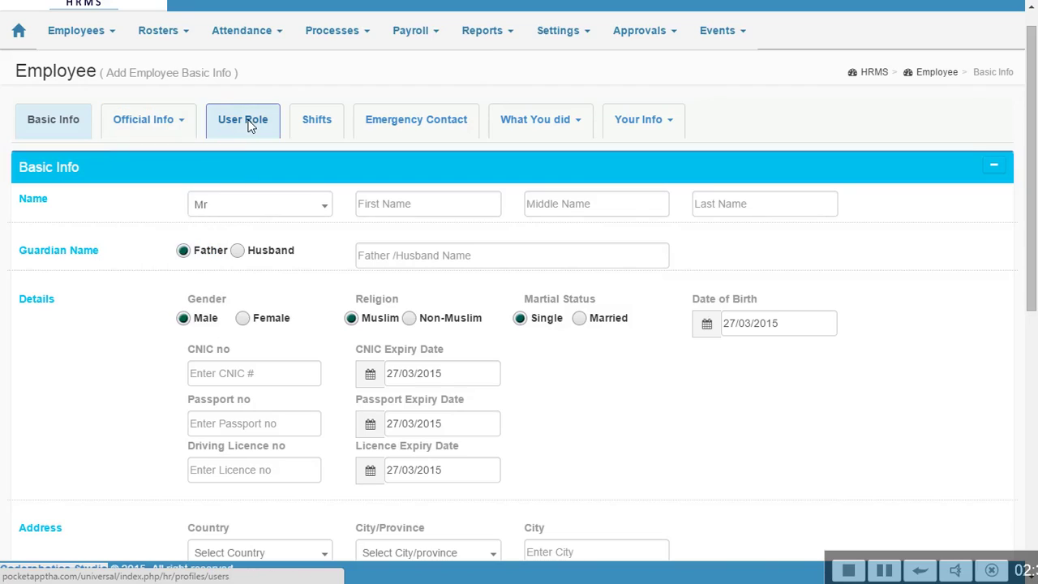
mouse_move(678, 134)
mouse_move(556, 135)
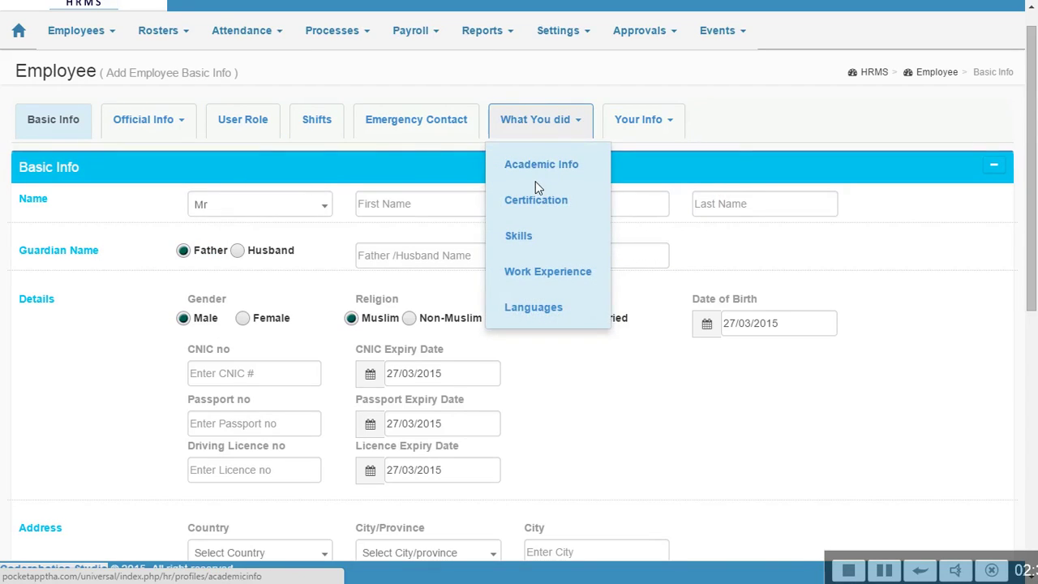
mouse_move(628, 139)
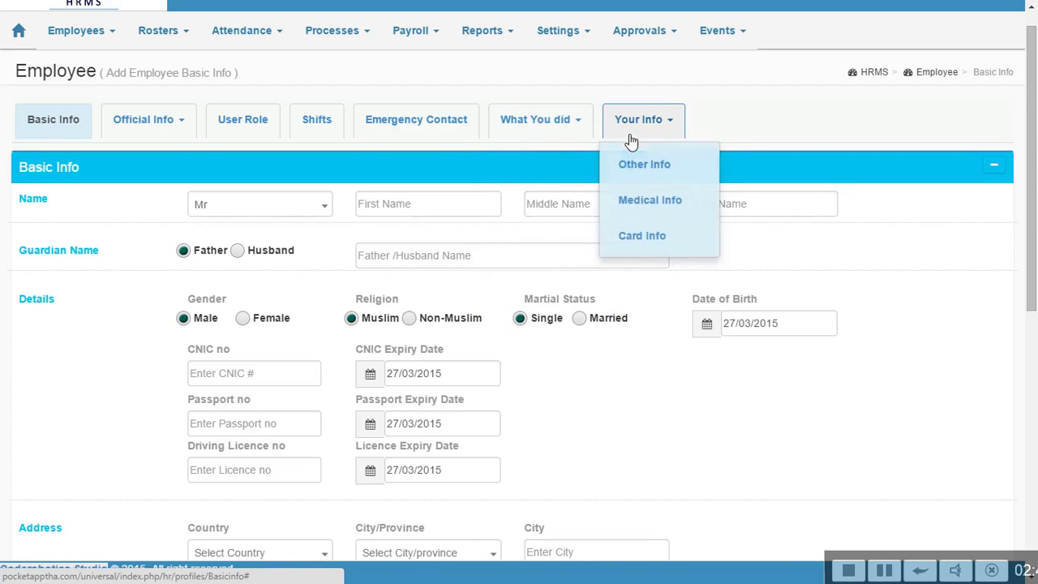
mouse_move(183, 122)
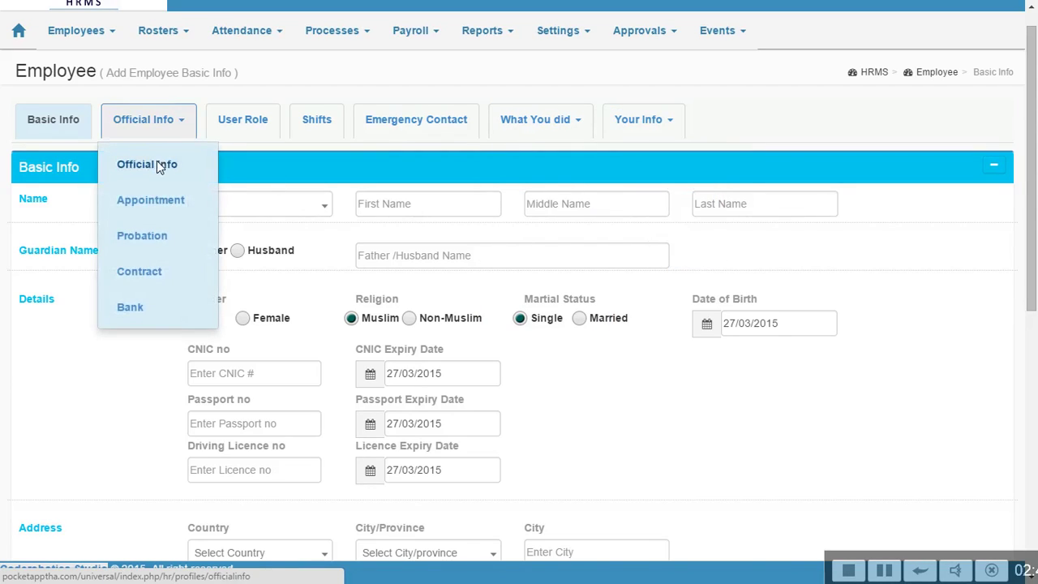
click(166, 170)
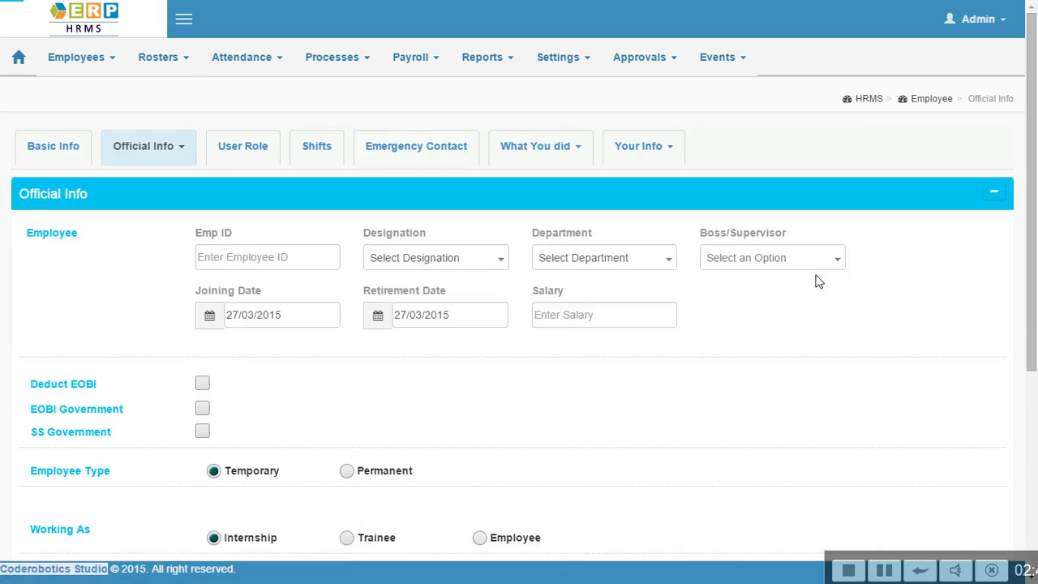
scroll(535, 398, down, 4)
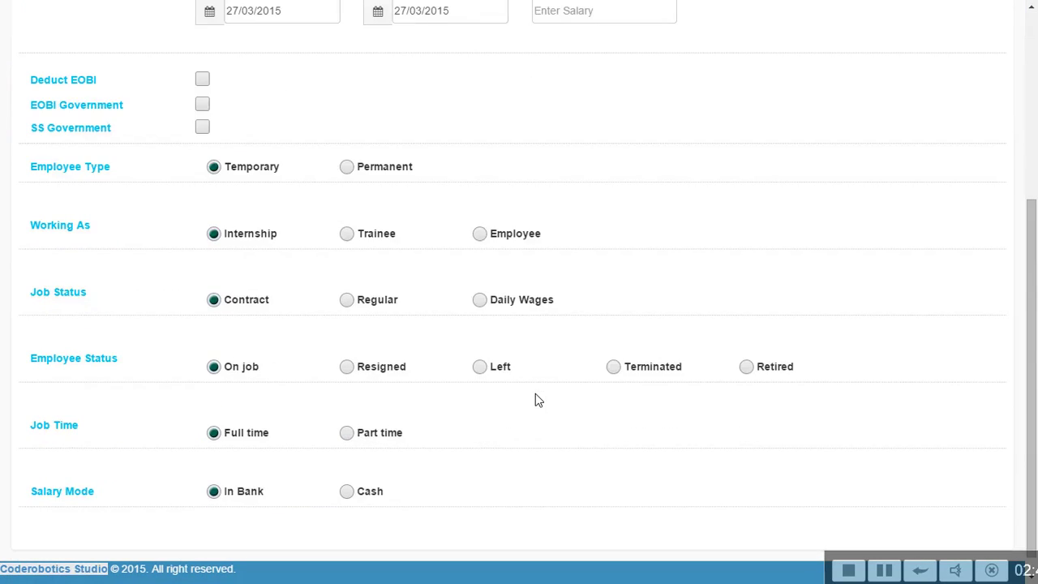
scroll(432, 385, up, 4)
Switch to the Official Info > Appointment details page.
mouse_move(153, 158)
click(157, 203)
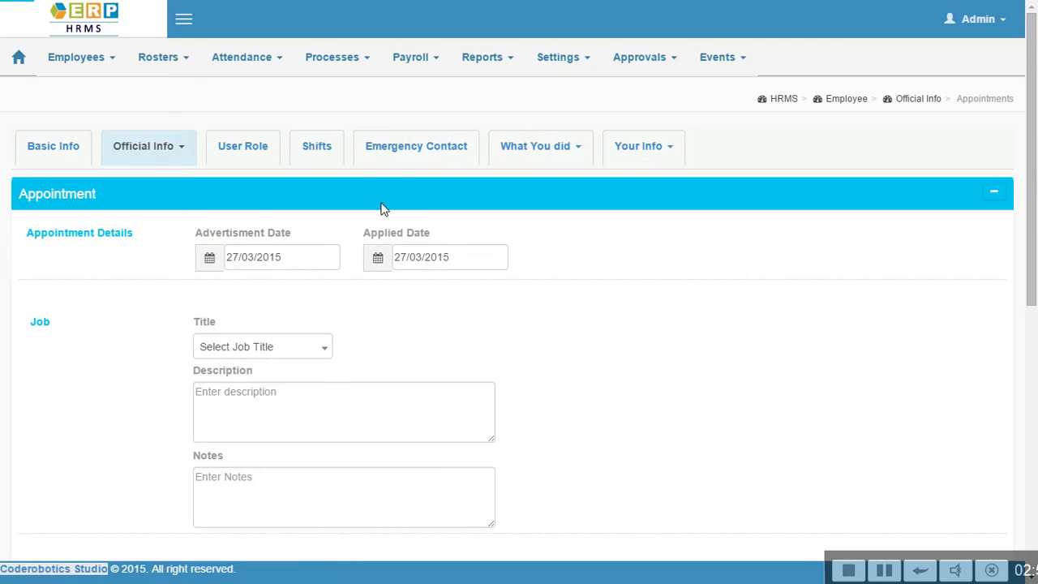
mouse_move(181, 154)
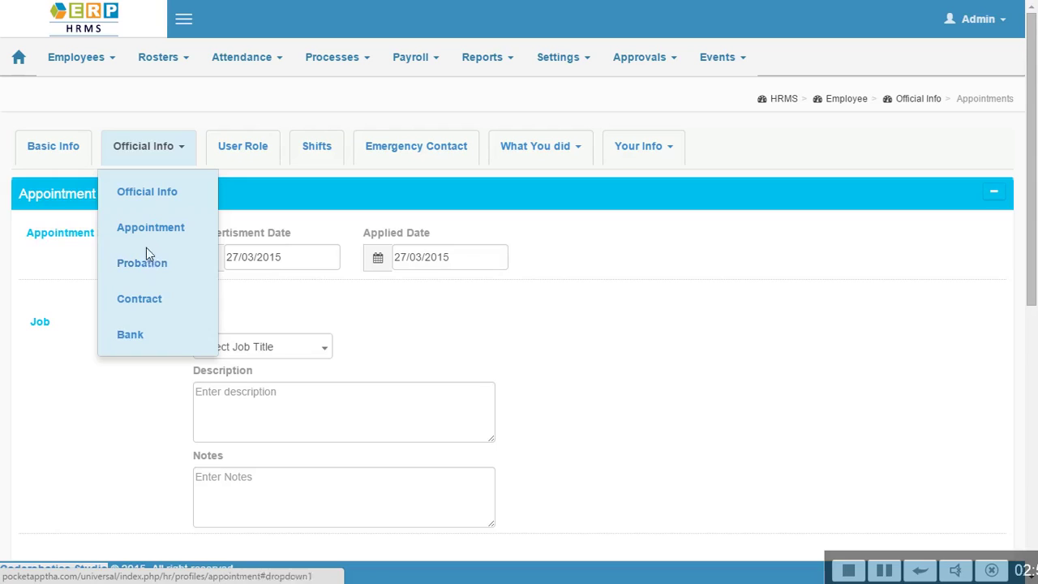
Open Give/Manage Loan and start a new loan, Lo-01, with Add Loans.
mouse_move(108, 70)
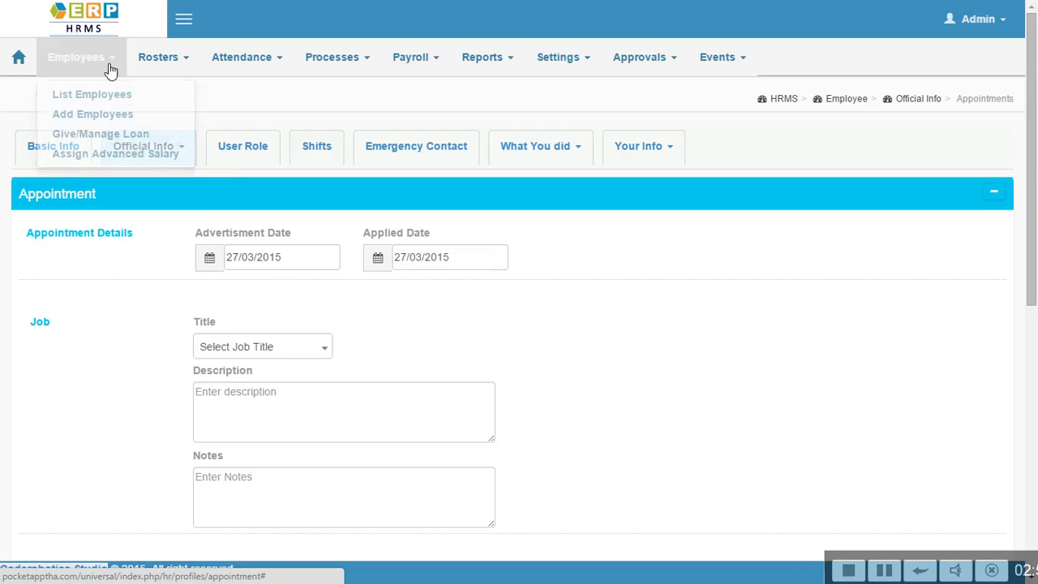
click(97, 132)
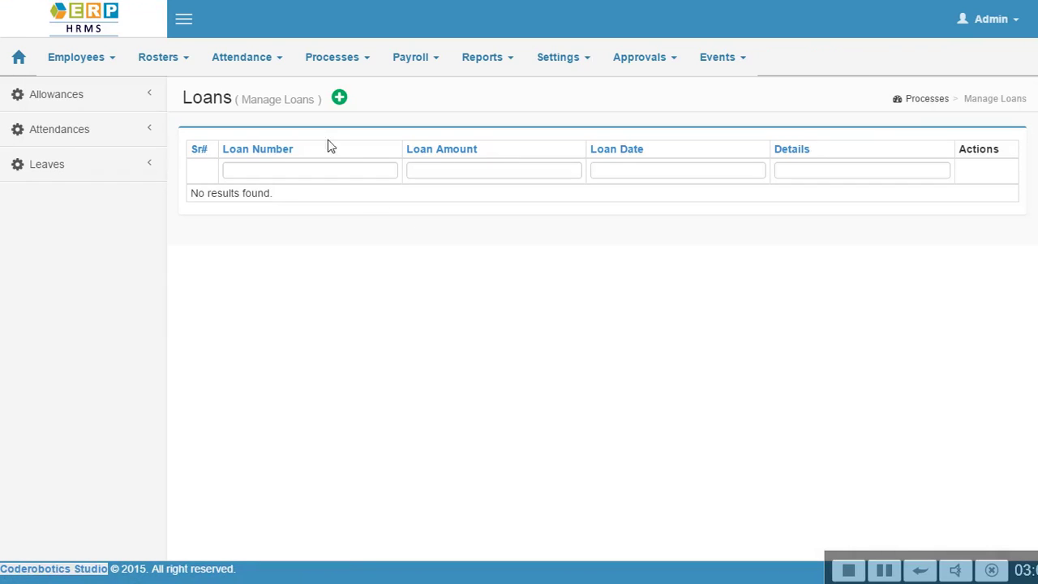
click(340, 99)
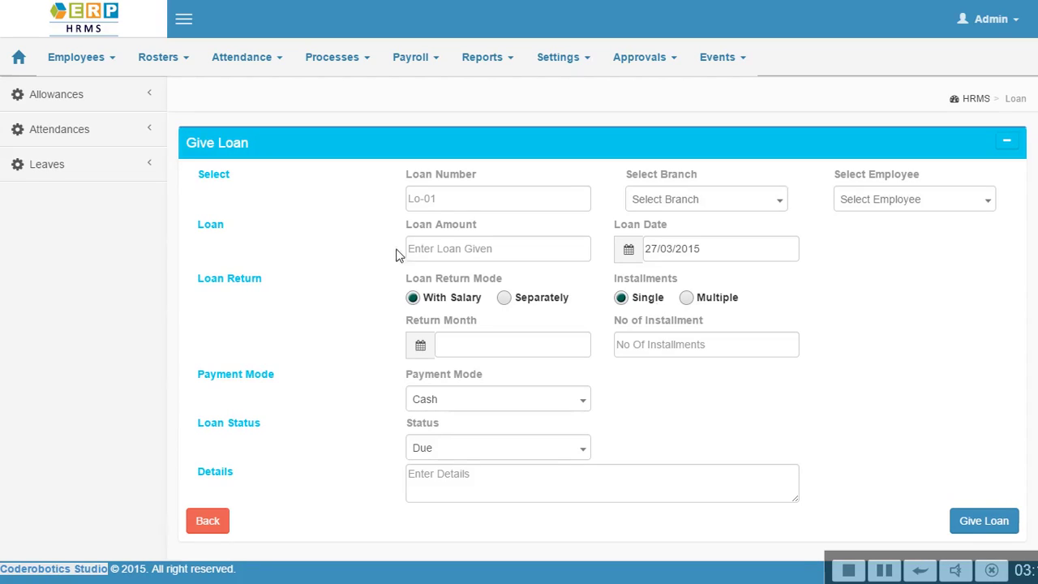
Go to Rosters > View Roster to see employees' daily shifts.
click(185, 58)
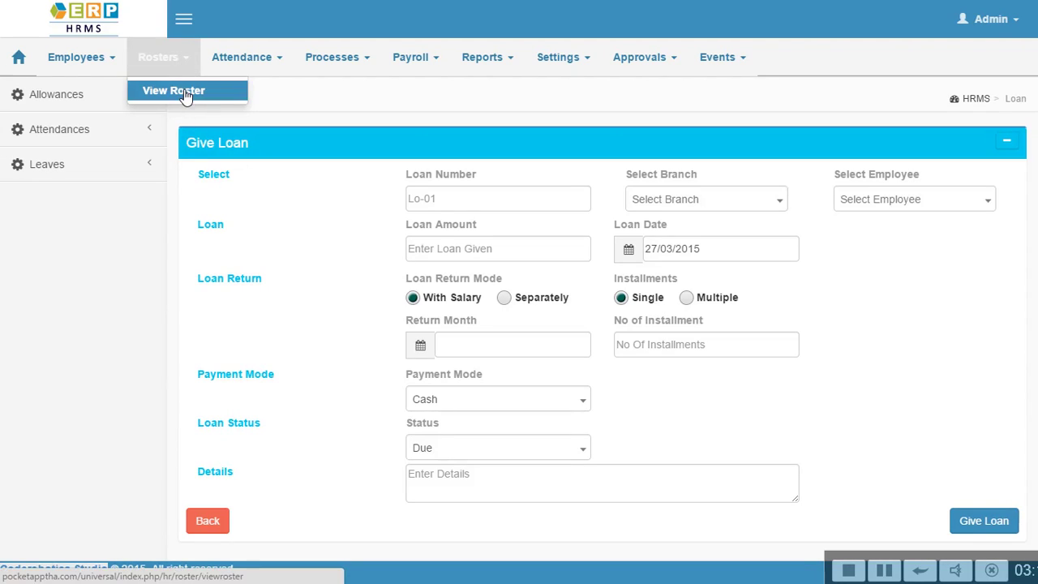
click(93, 68)
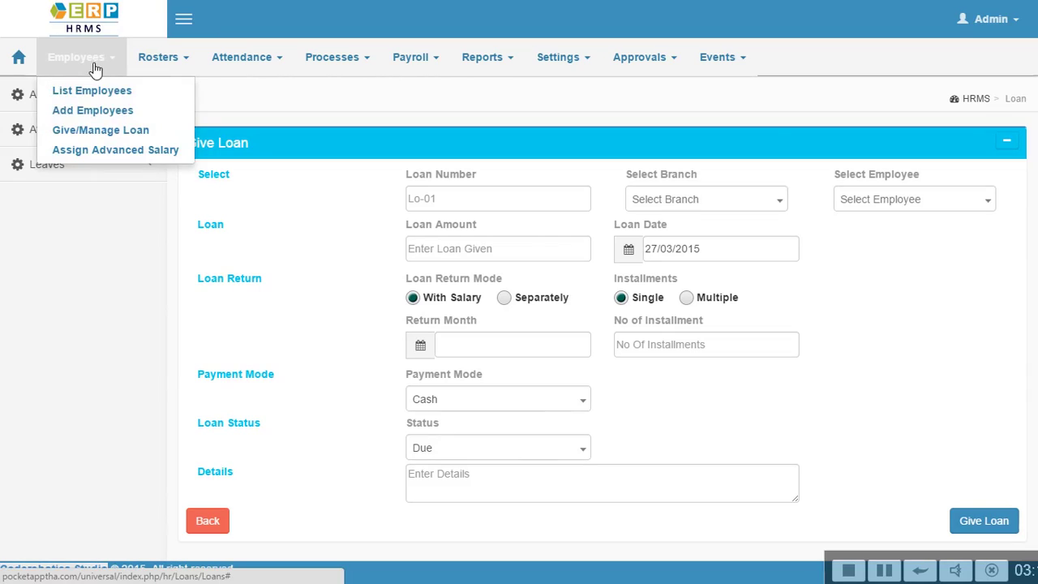
click(172, 71)
click(162, 57)
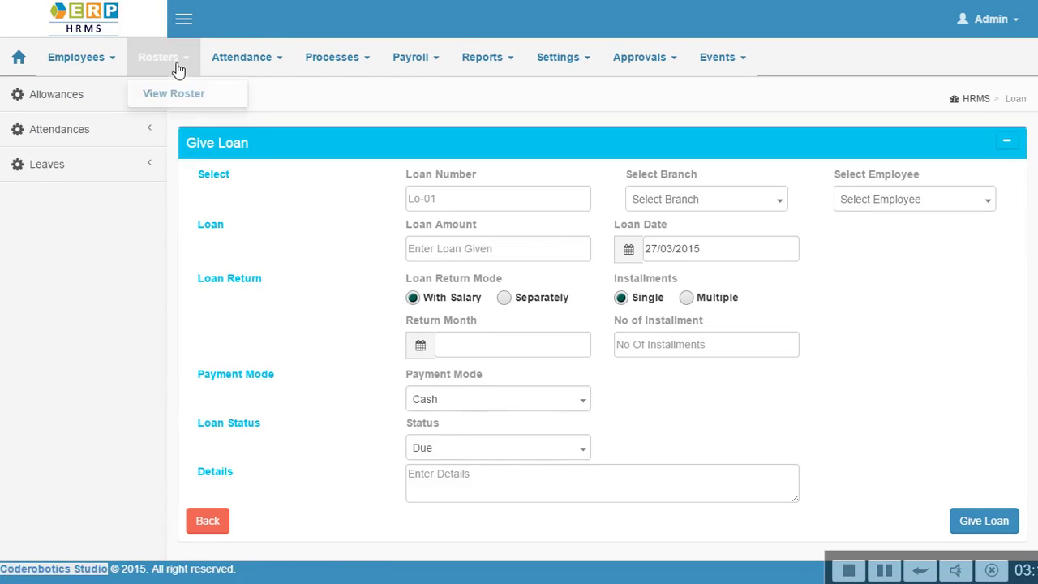
click(173, 92)
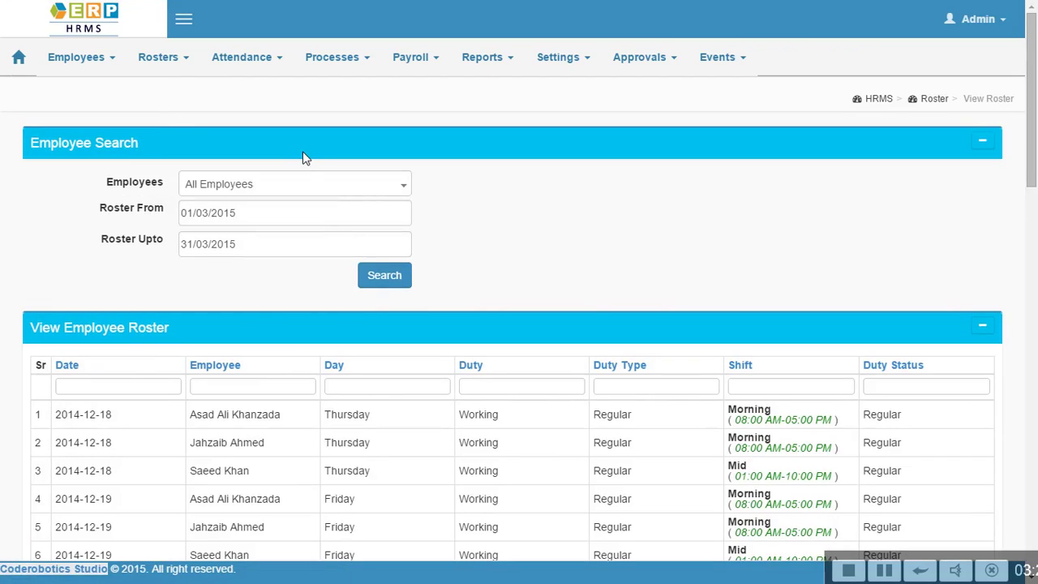
Open View Employee Attendance and pick a Roster From date in the calendar.
click(270, 62)
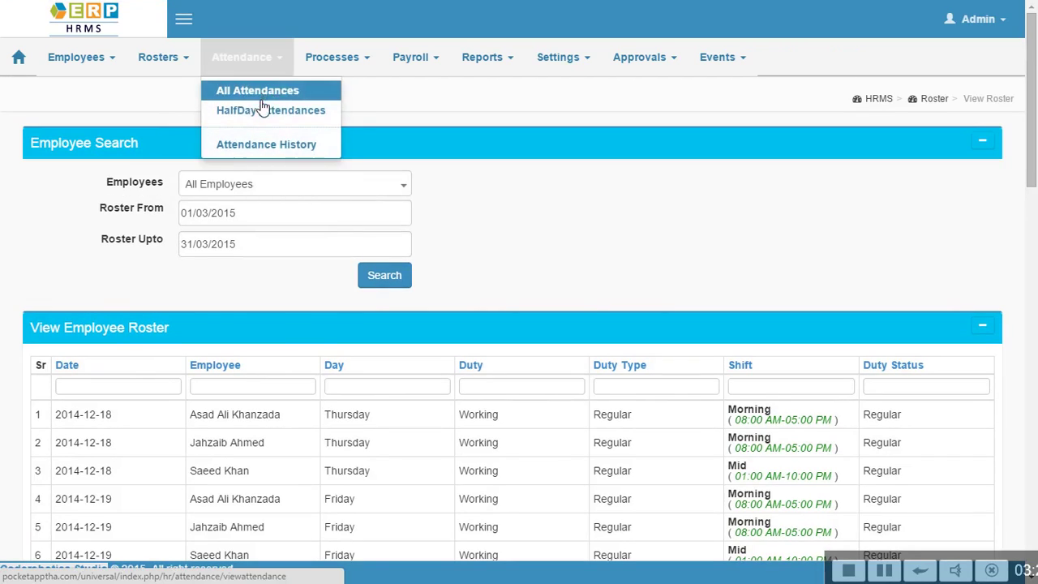
click(264, 106)
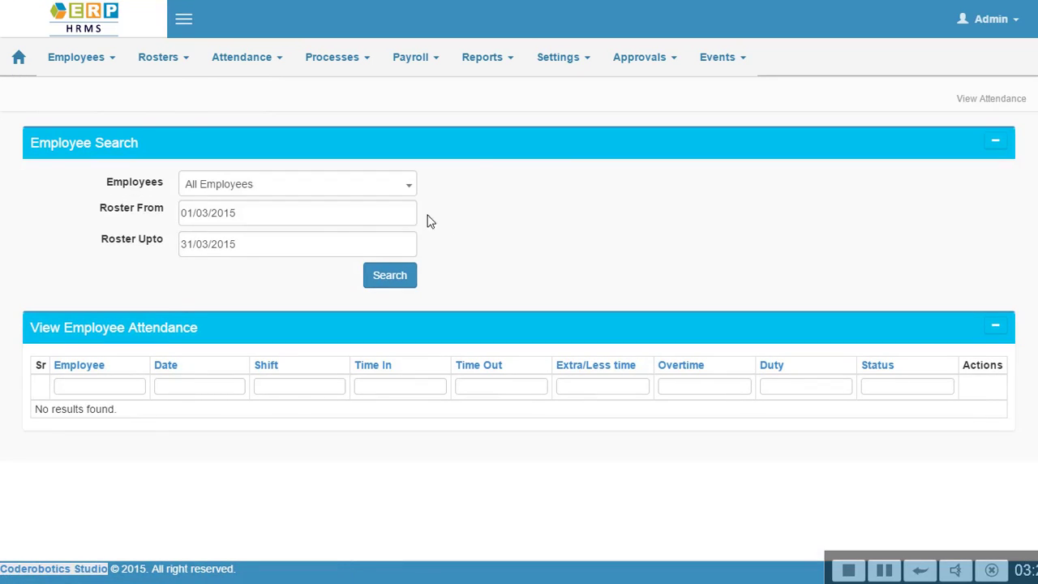
click(382, 214)
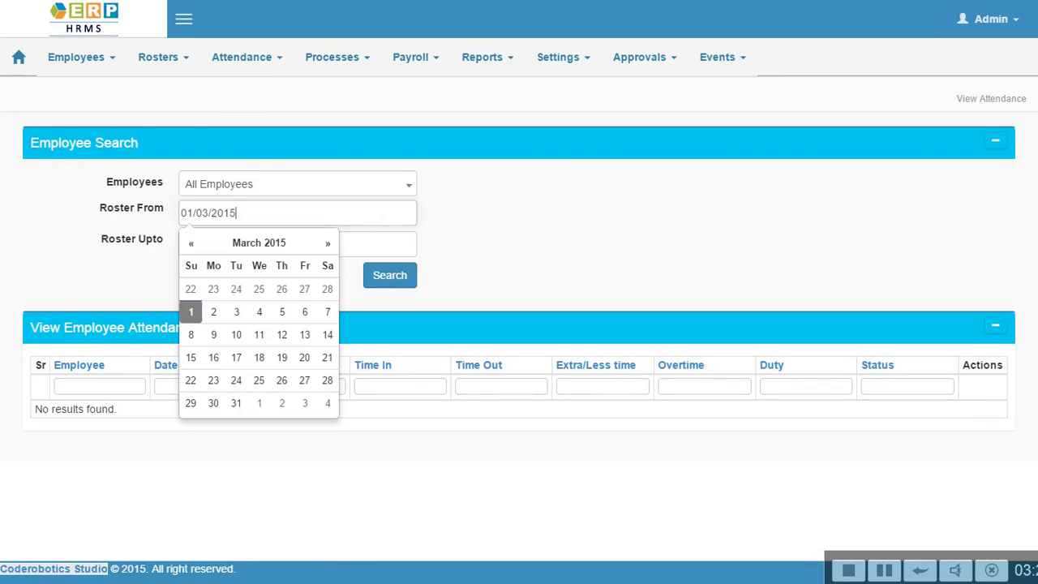
click(248, 244)
click(195, 246)
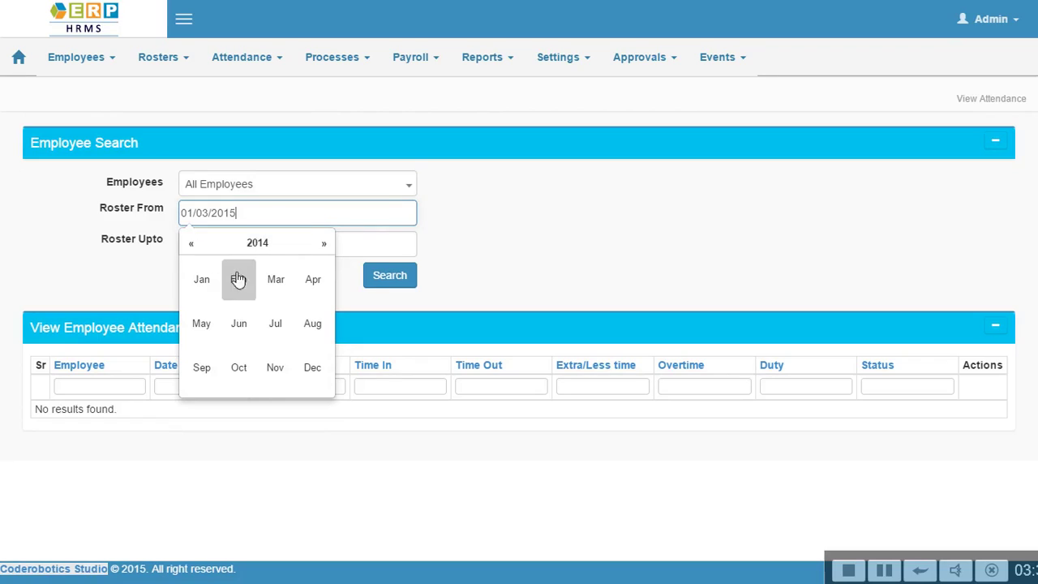
click(242, 282)
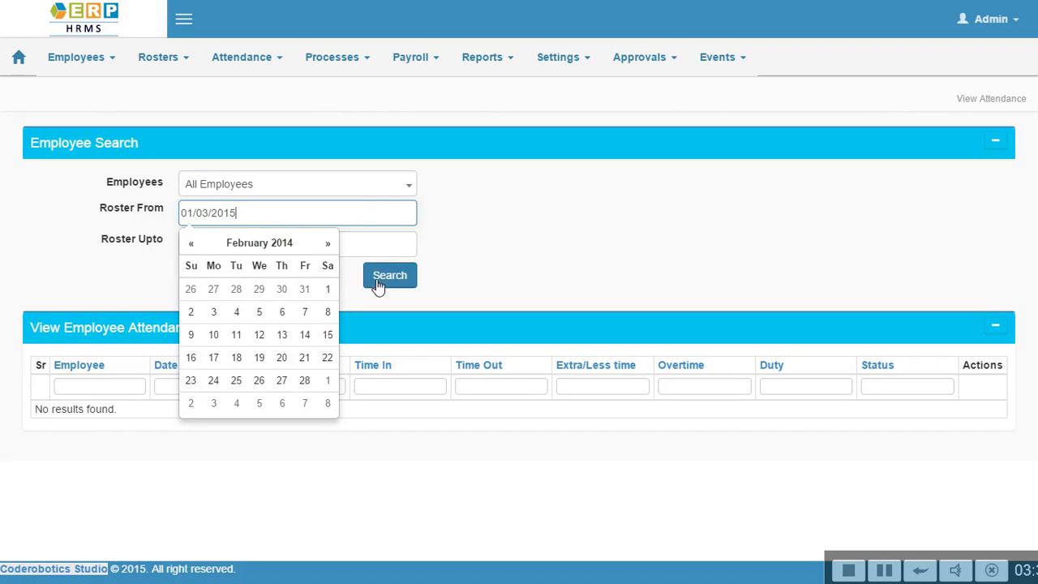
click(260, 244)
click(252, 285)
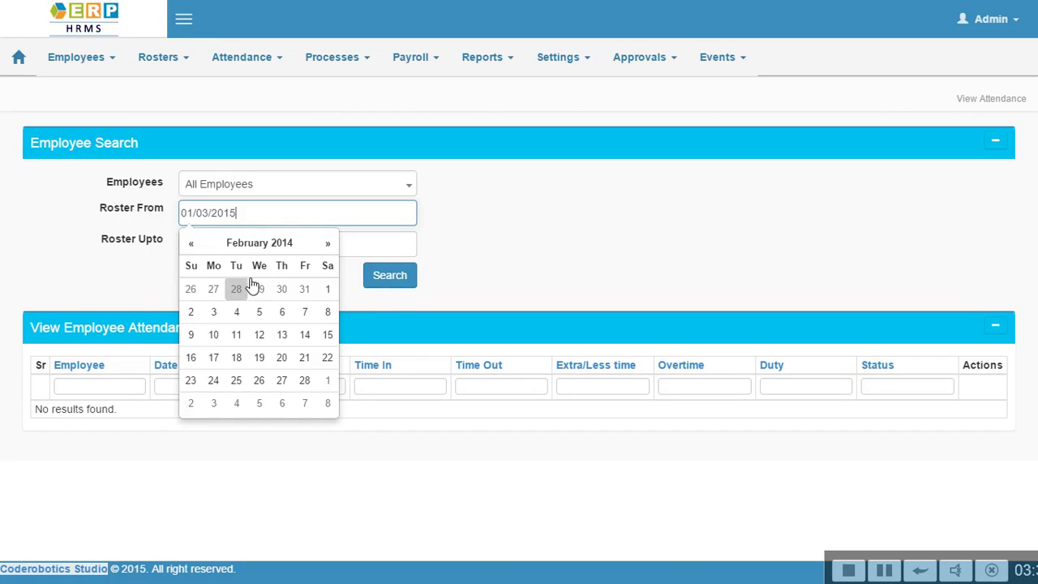
click(237, 291)
Search all employees' attendance for the roster range and scroll through the results.
click(395, 280)
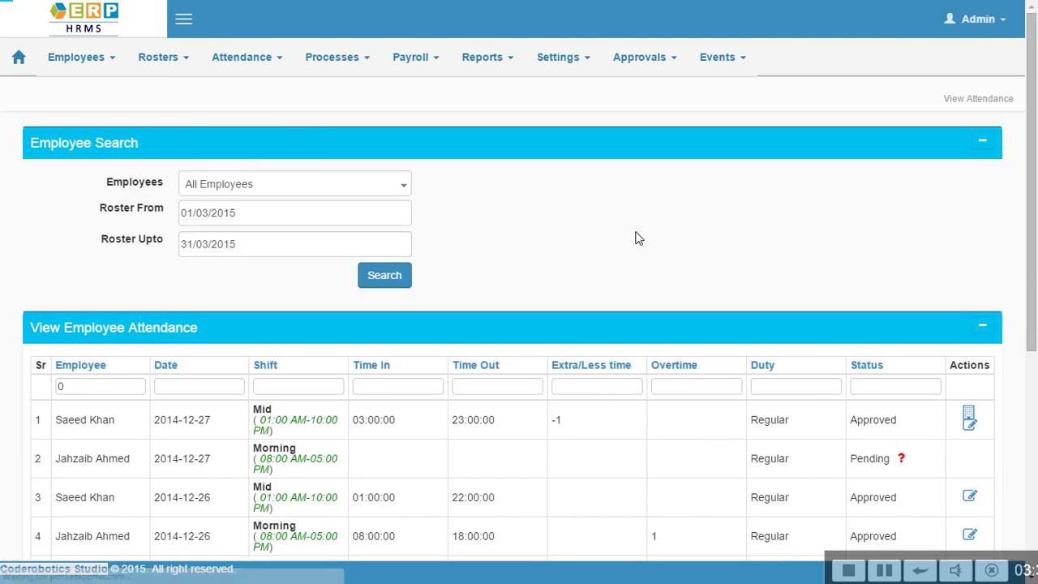
scroll(659, 277, down, 2)
scroll(659, 277, down, 3)
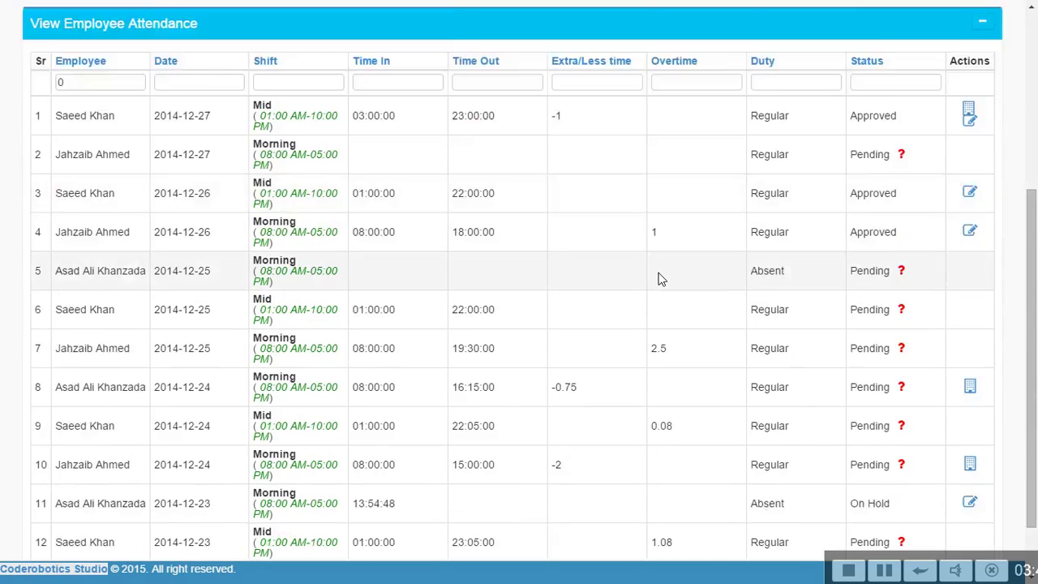
scroll(659, 277, up, 3)
scroll(659, 282, up, 2)
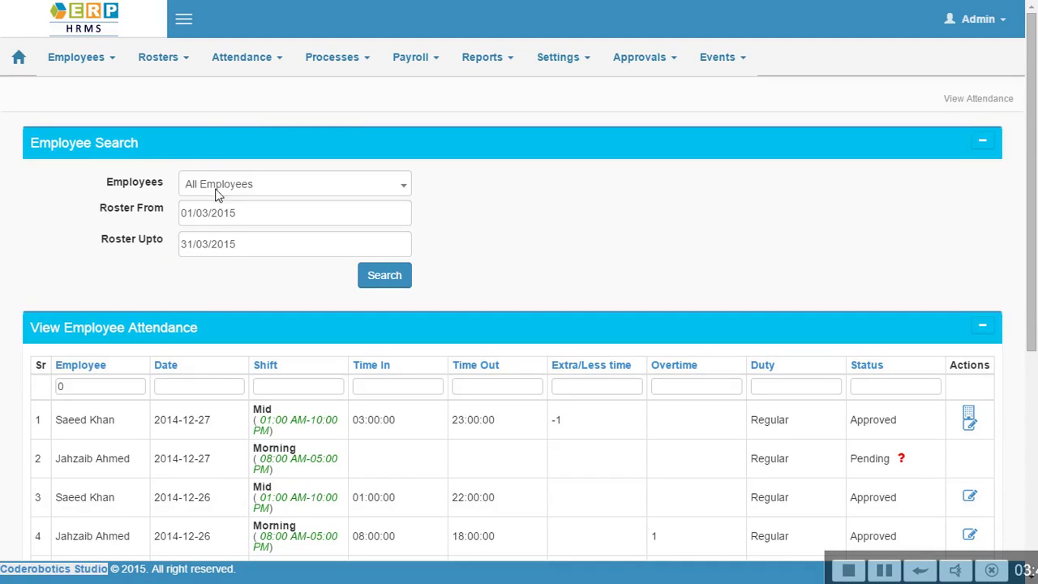
click(287, 72)
From Payroll > Manage Payroll, view the Payroll For December report, then go back.
click(331, 68)
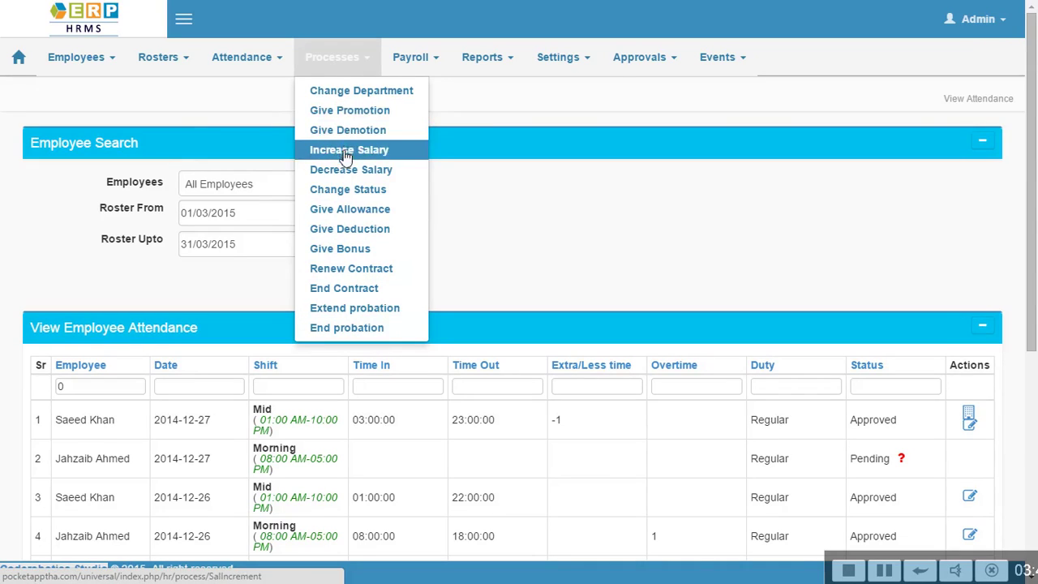
click(430, 71)
click(428, 90)
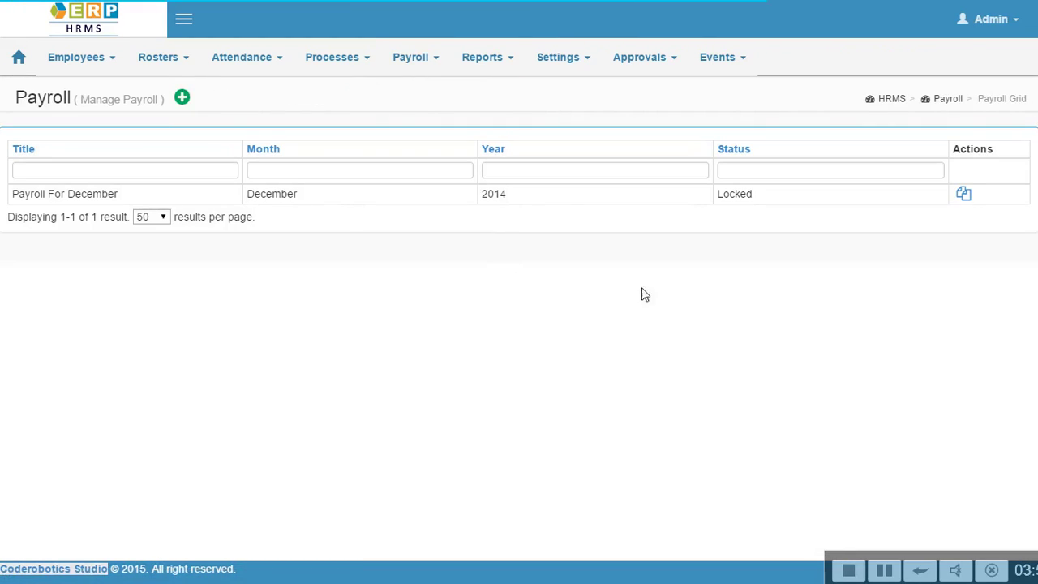
click(970, 200)
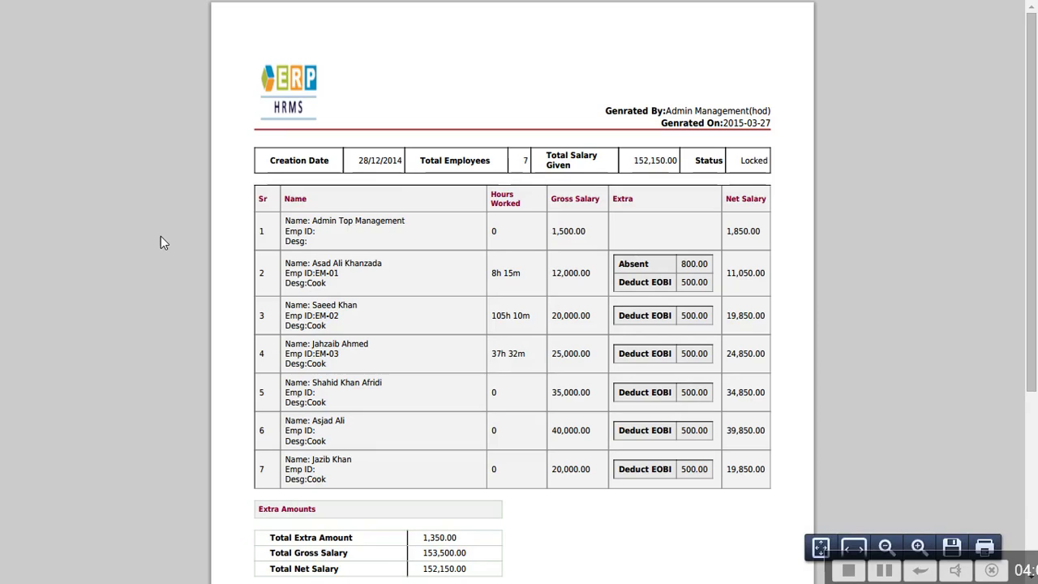
key(alt+Left)
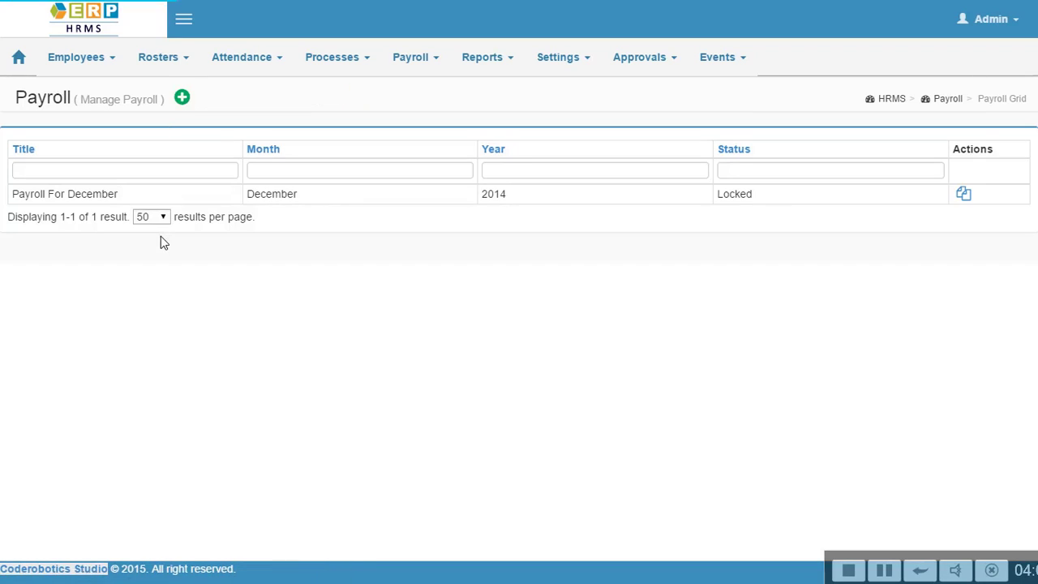
Start a new monthly payroll in the Add Payroll form, browsing the Reports and Settings menus.
click(182, 98)
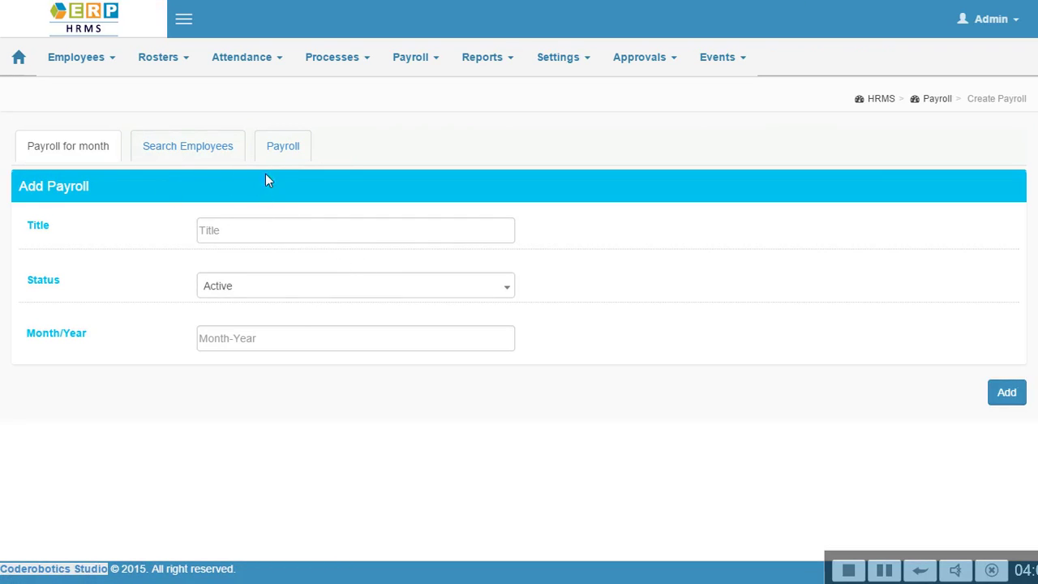
click(511, 65)
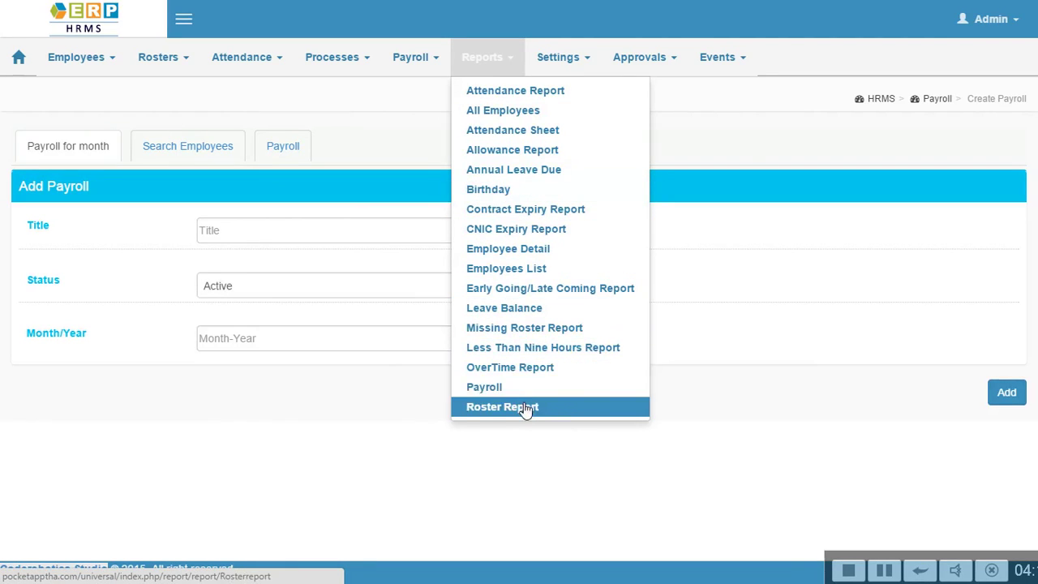
click(585, 64)
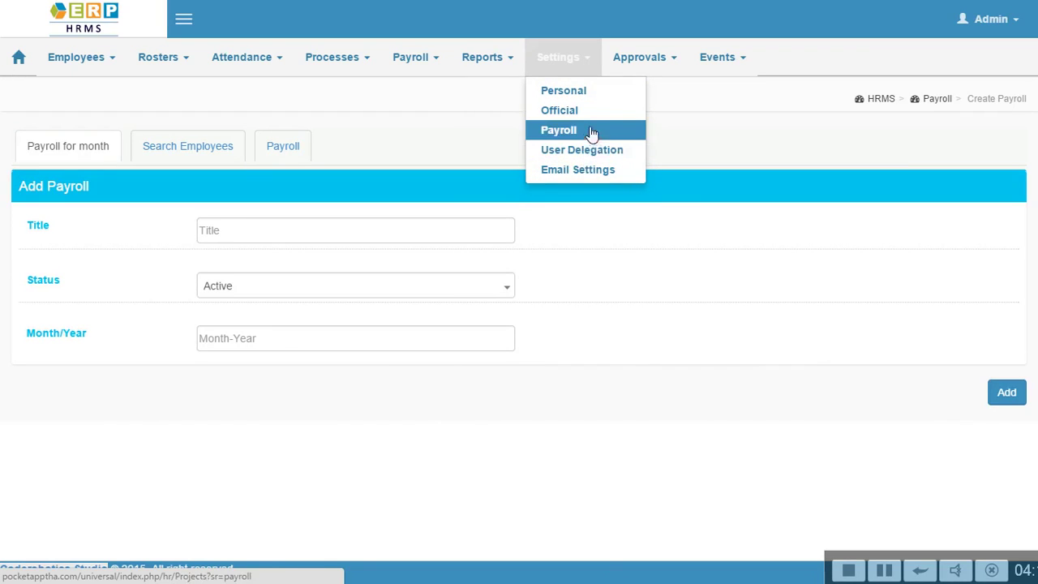
click(521, 71)
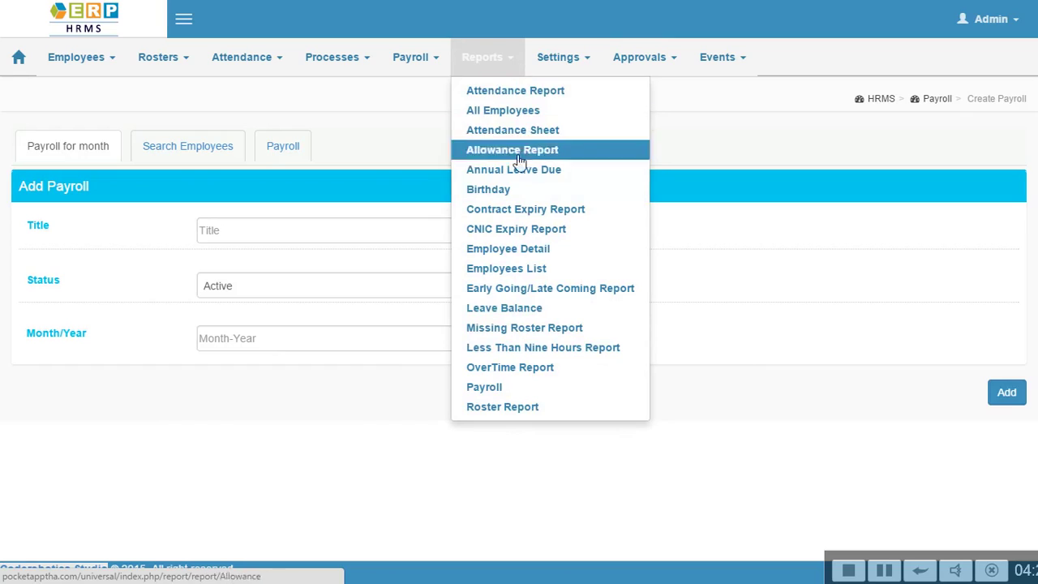
click(591, 72)
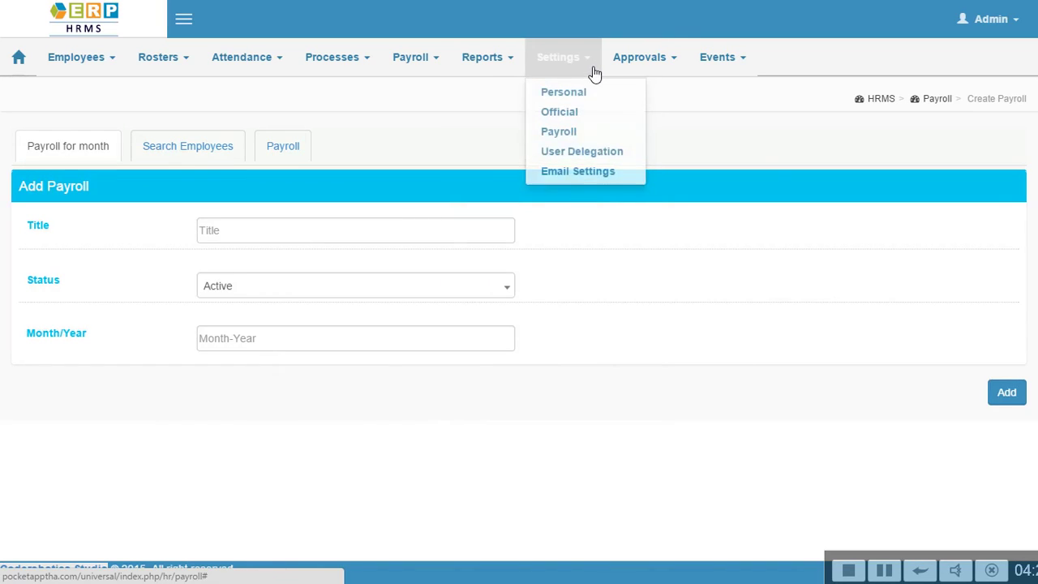
View the Personal, Official and Payroll settings pages in turn.
click(575, 90)
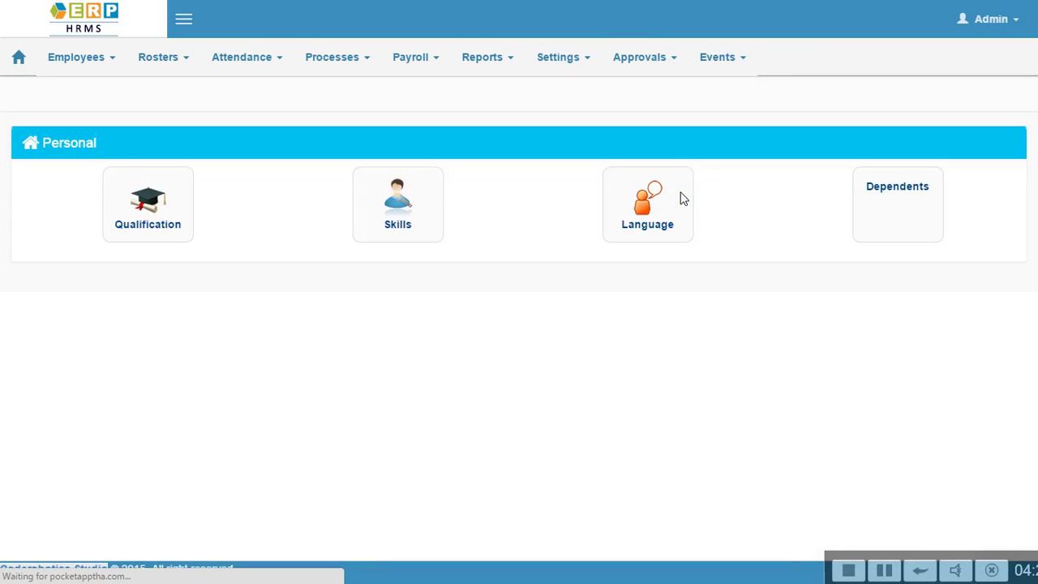
click(583, 61)
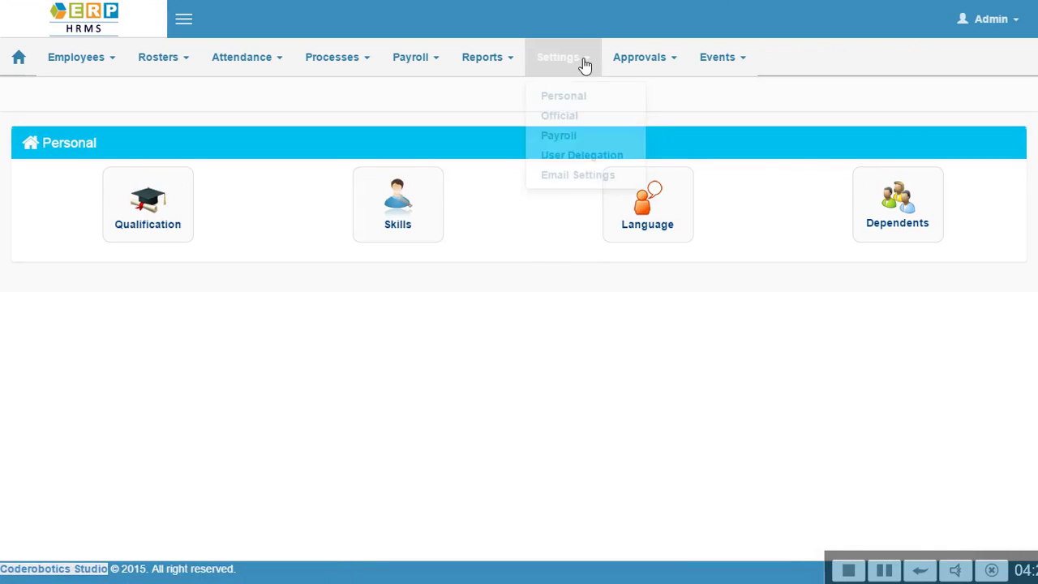
click(571, 114)
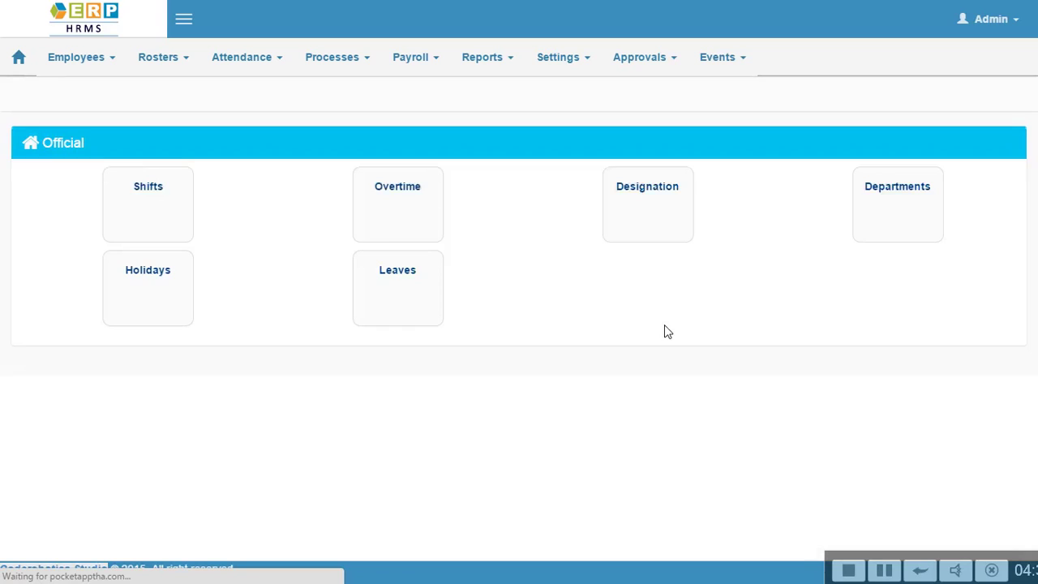
click(593, 69)
click(573, 132)
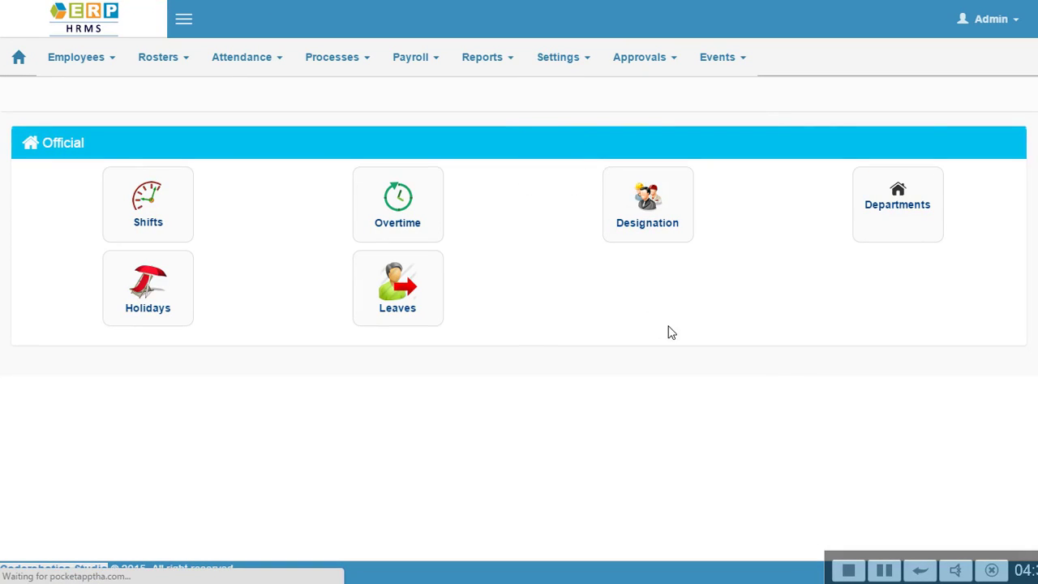
Open the Manage User Delegation list, then glance at the Events and account menus.
click(594, 65)
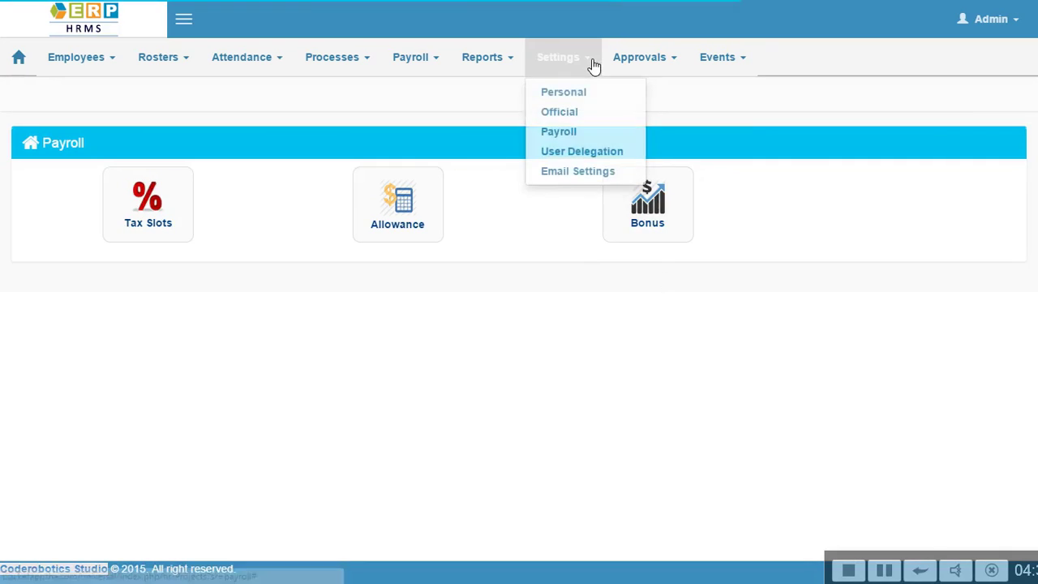
click(586, 152)
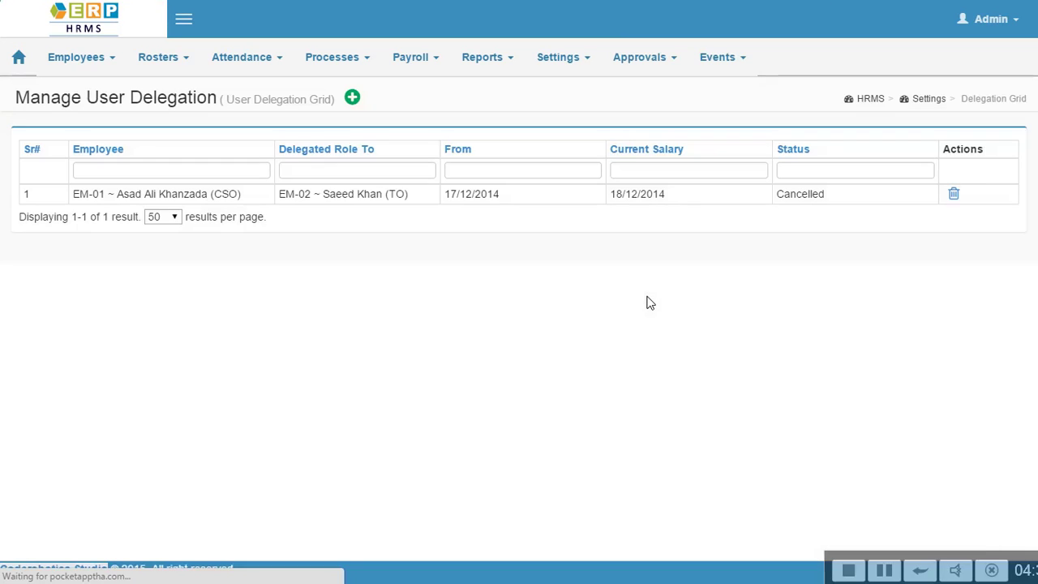
click(726, 70)
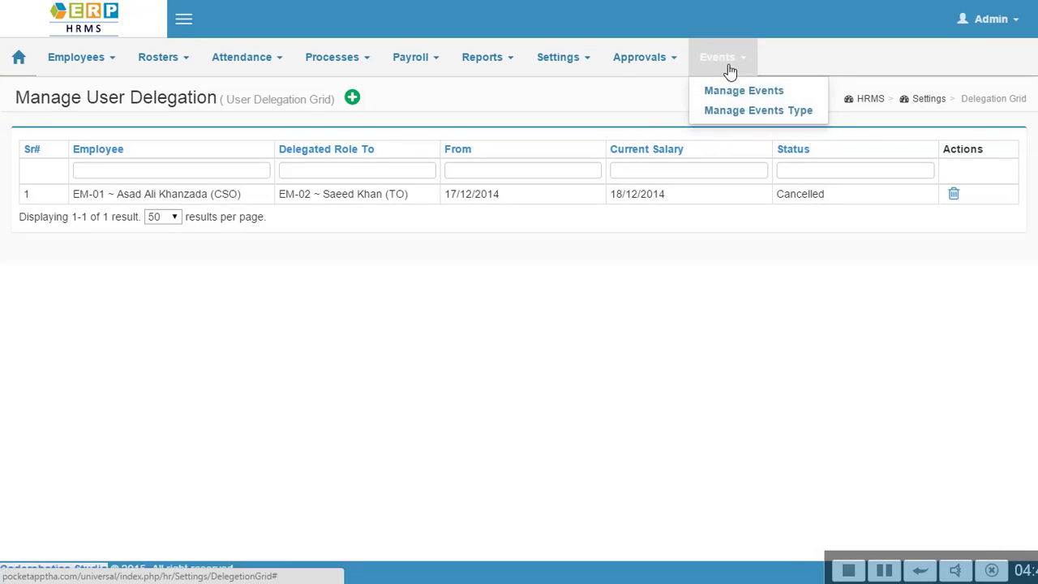
click(1007, 24)
Sign out of the admin account and log in with another user's username and password.
click(996, 195)
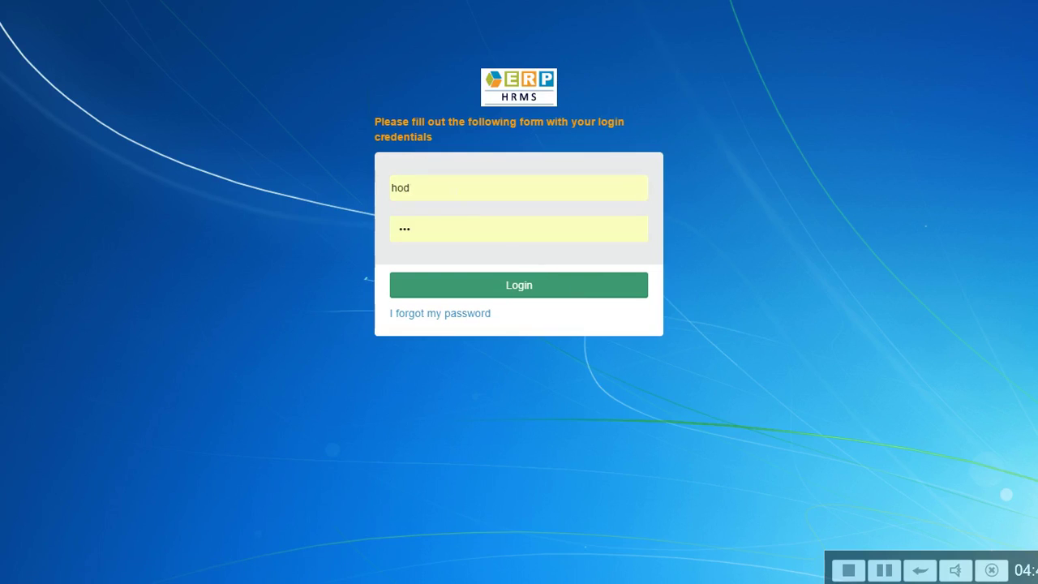
double_click(401, 187)
text(to)
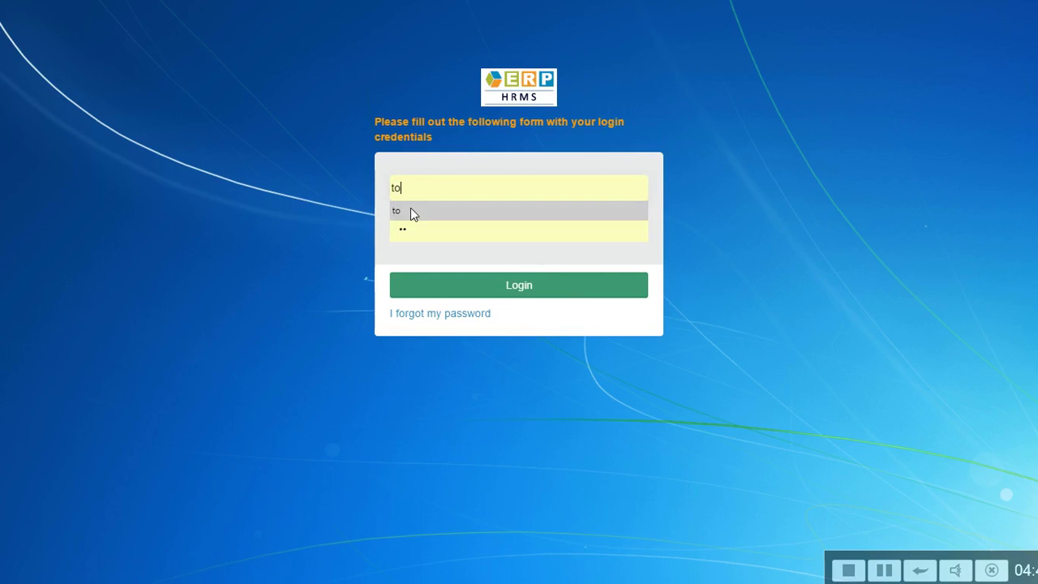
click(408, 229)
text(to)
click(489, 288)
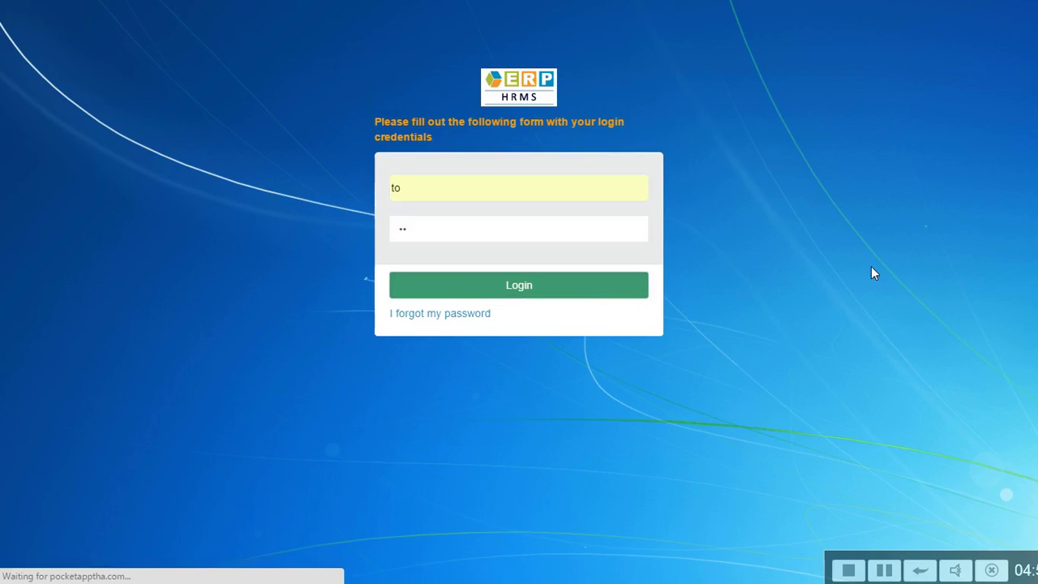